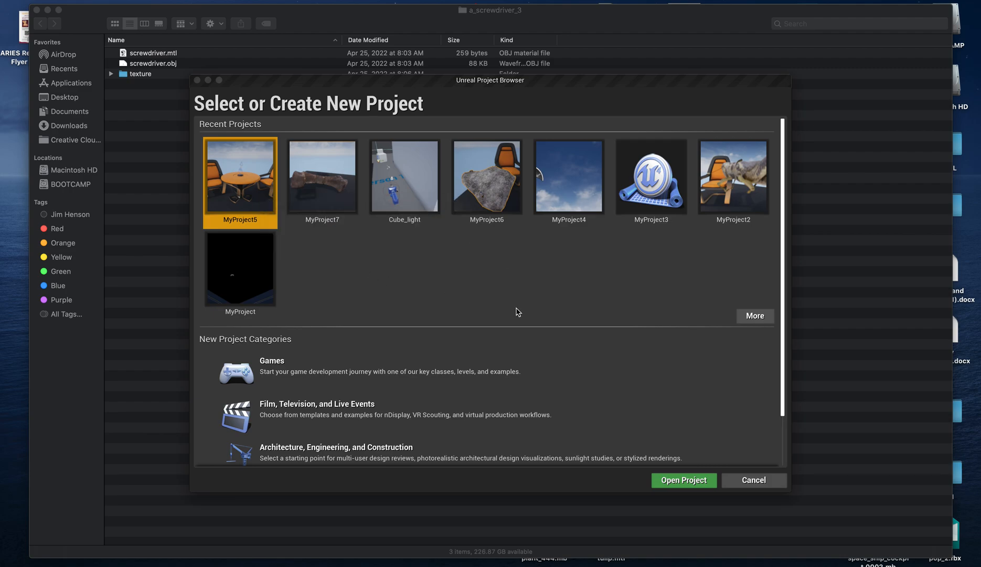
Step: Open the existing project MyProject5
mouse_move(786, 392)
left_mouse_down()
mouse_move(786, 440)
mouse_move(781, 381)
left_mouse_up()
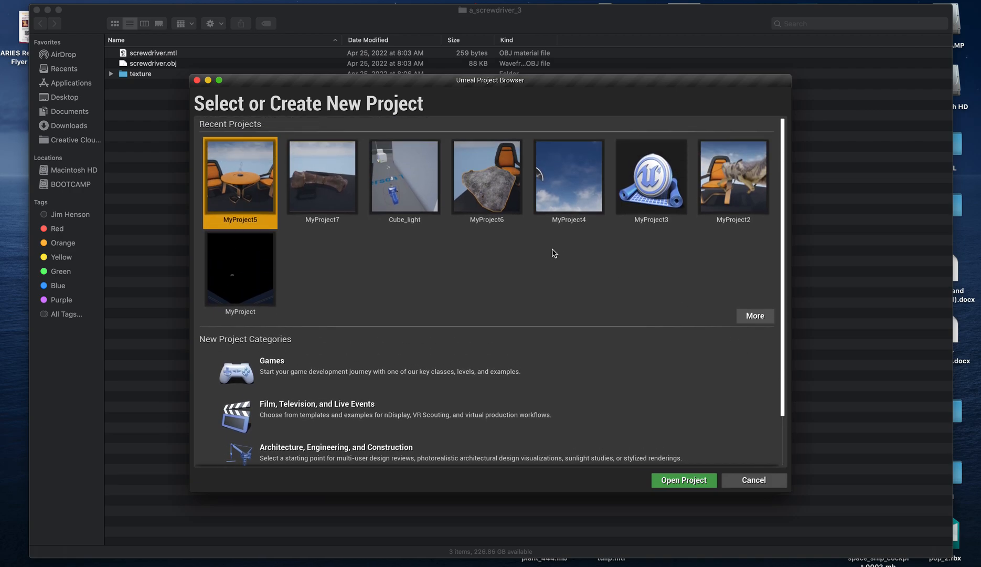
left_click(675, 483)
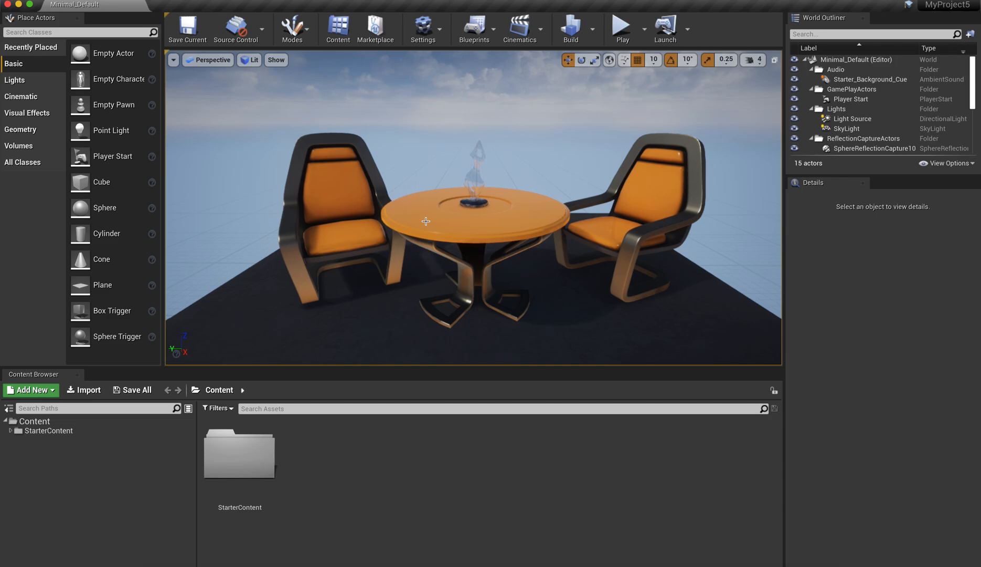
Step: Inspect the level's table and chairs from several angles, selecting and framing the round table
mouse_move(374, 250)
left_mouse_down()
mouse_move(314, 250)
mouse_move(380, 252)
left_mouse_up()
left_click_drag(439, 254, 464, 258)
mouse_move(540, 258)
left_mouse_down()
mouse_move(542, 315)
mouse_move(551, 258)
left_mouse_up()
middle_click_drag(556, 232, 596, 250)
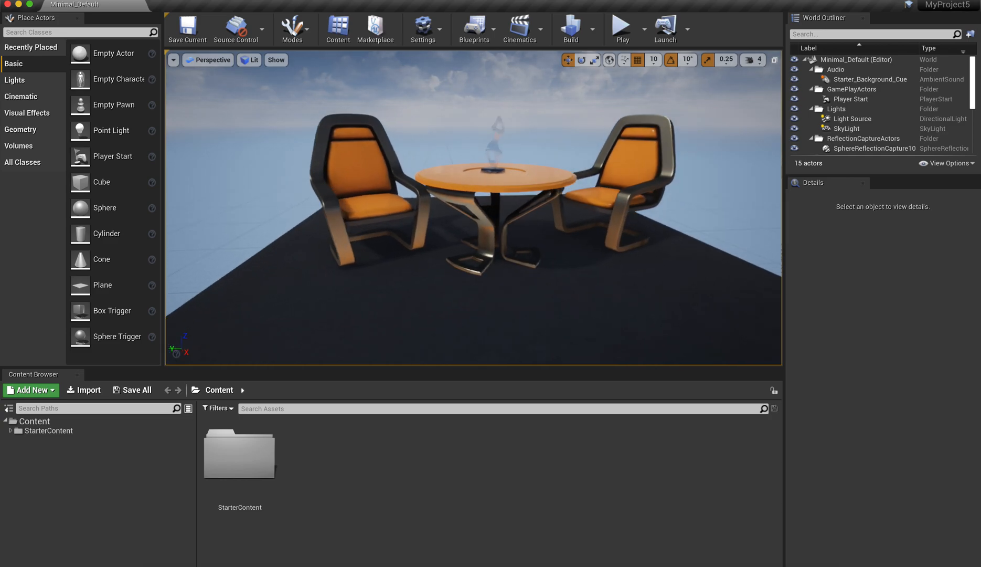
left_click_drag(554, 232, 600, 237, "alt")
middle_click_drag(560, 232, 582, 222)
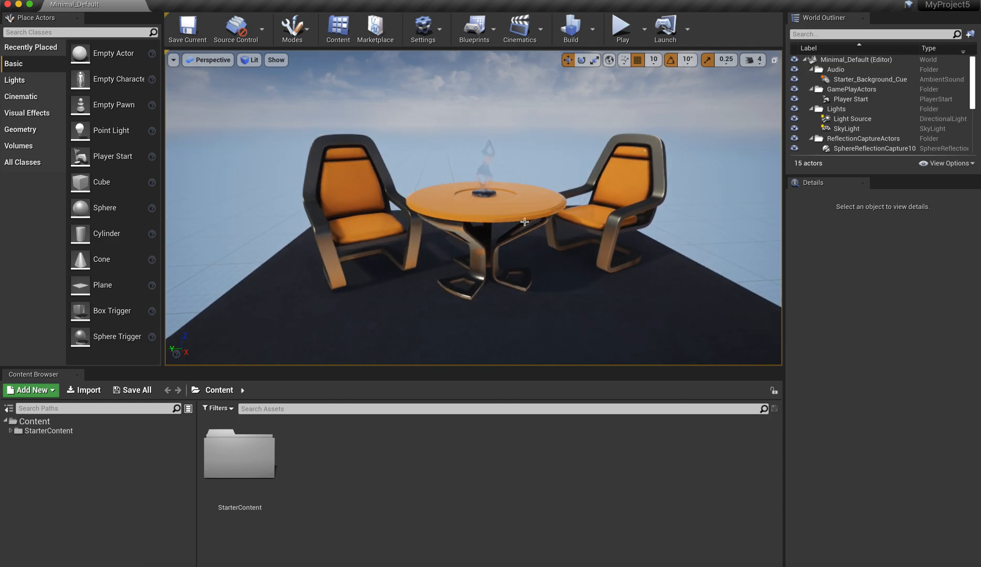
left_click(502, 217)
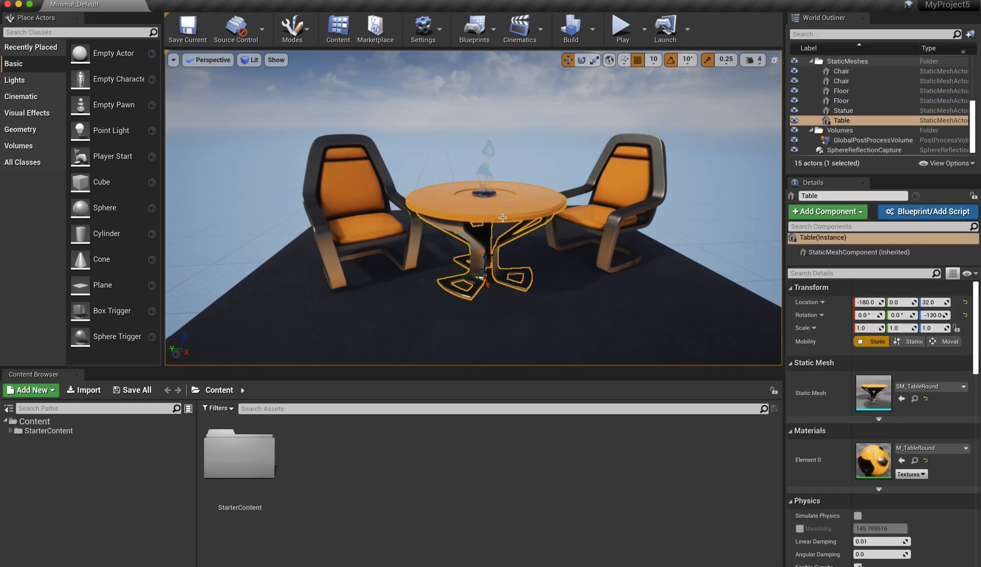
middle_click_drag(502, 217, 515, 244)
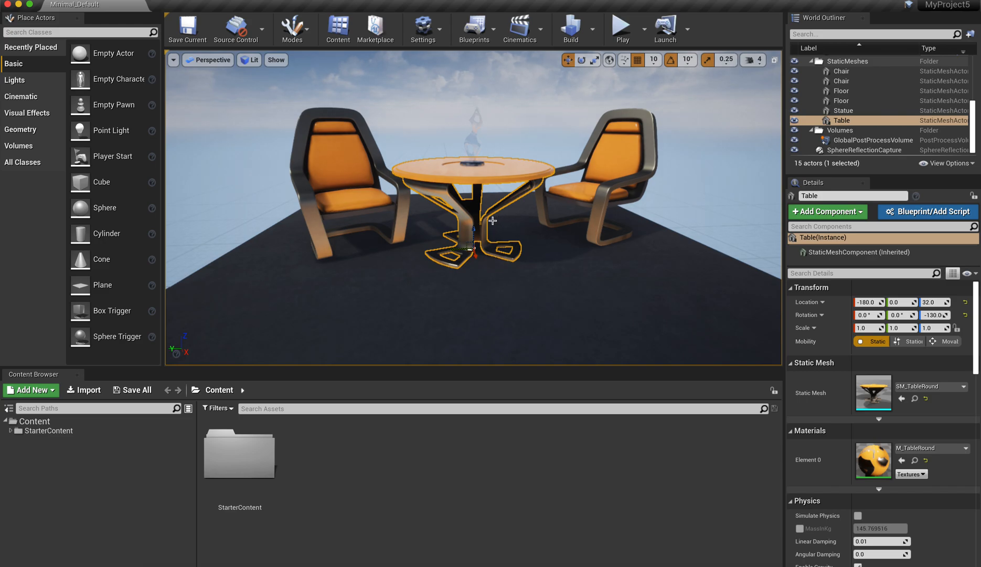
key("f")
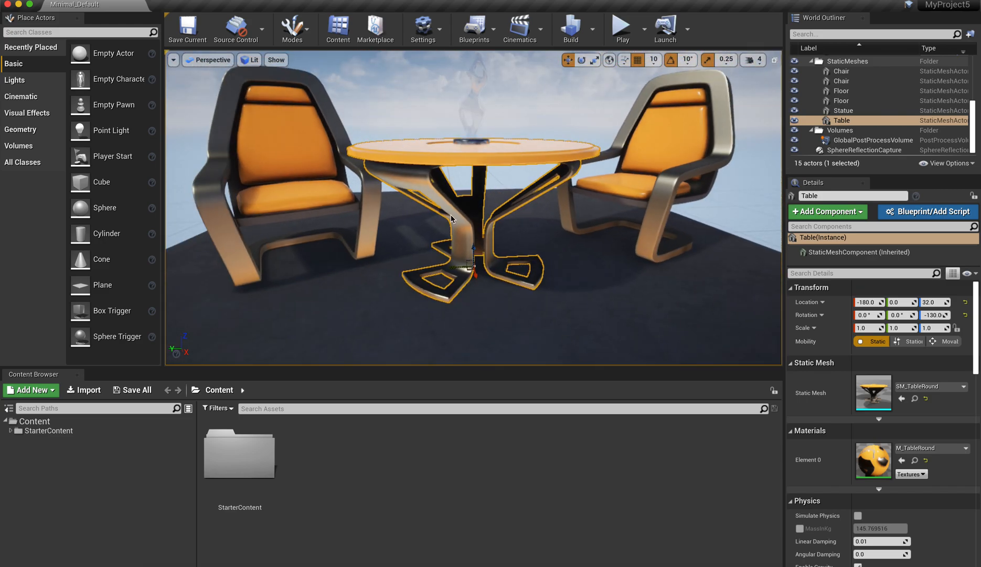
left_click_drag(493, 225, 495, 257, "alt")
scroll(588, 245, "down", 5)
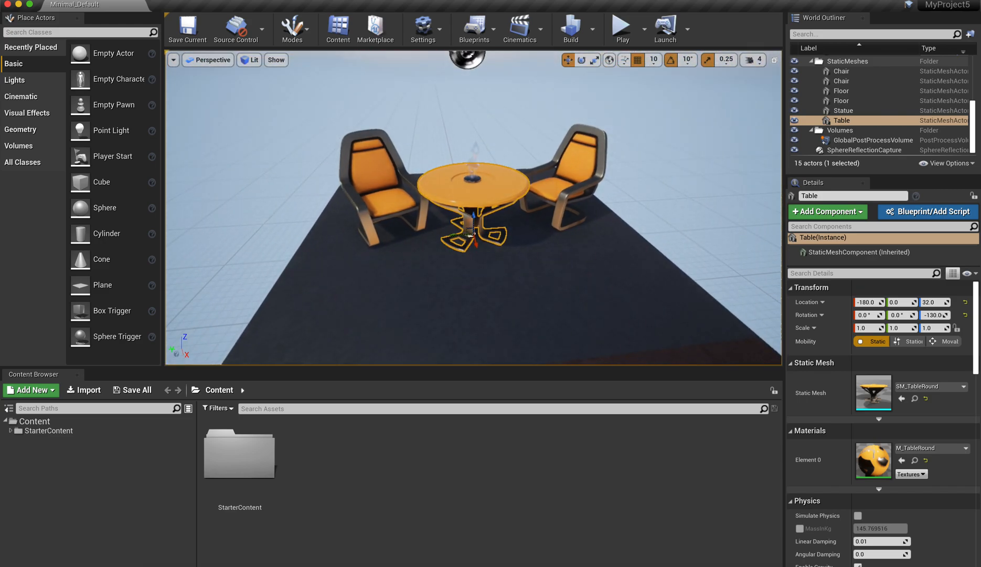
Step: Switch to the a_screwdriver_3 folder in Finder, expand its texture subfolder and check the blinn1SG BaseColor, Normal and OcclusionRoughnessMetallic maps
key("super+Tab")
key("super+Tab")
key("super+Tab")
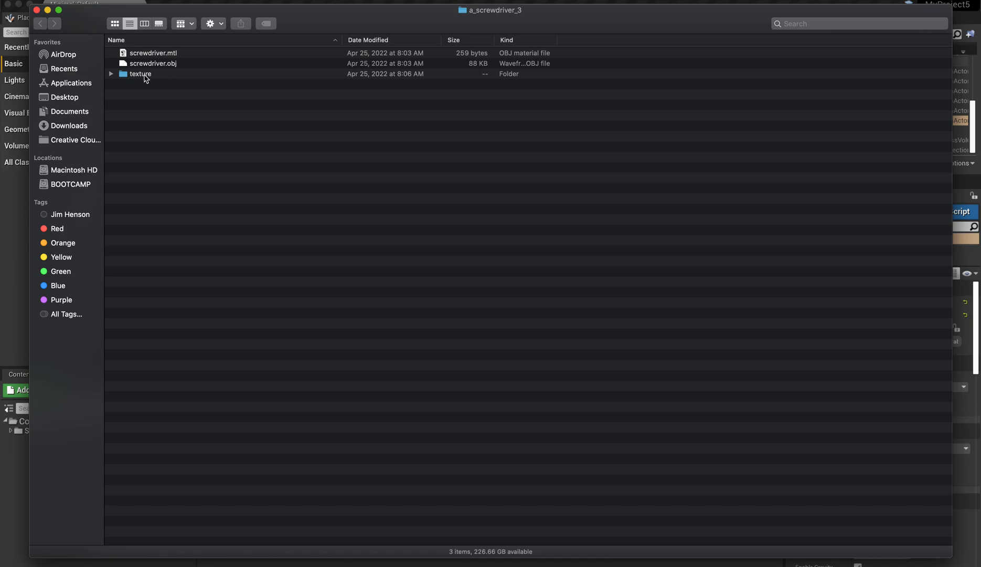
left_click(111, 74)
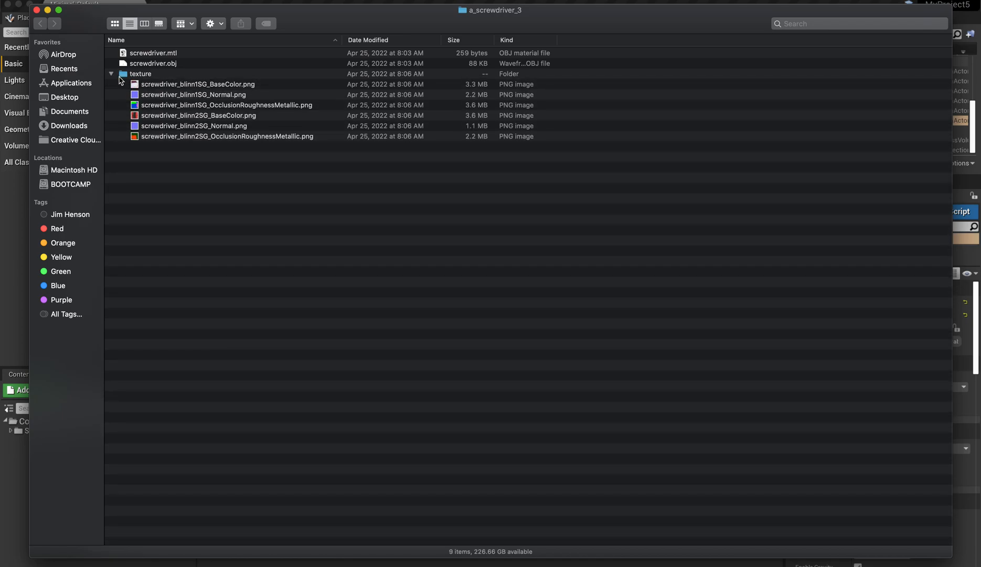
left_click(159, 86)
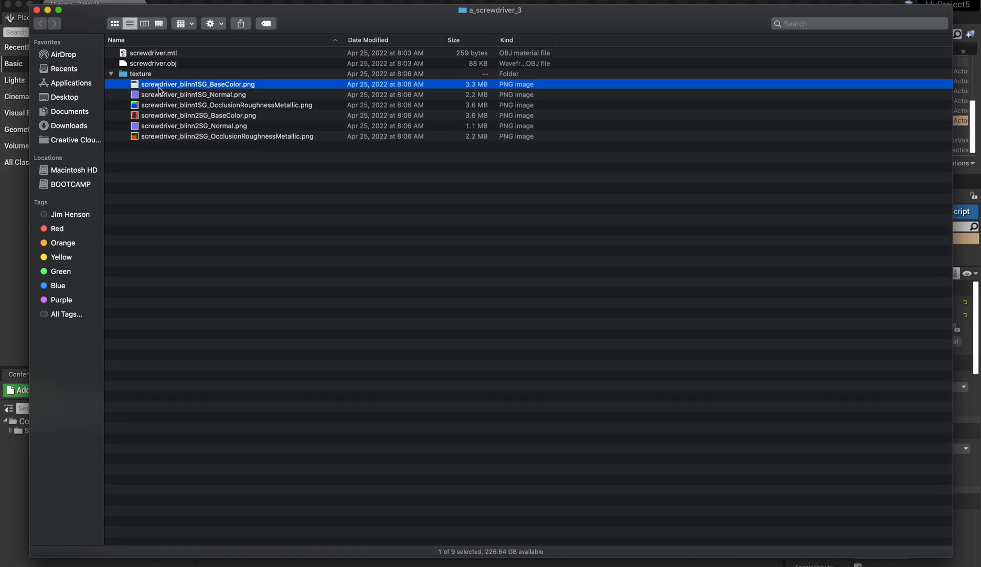
left_click(160, 97)
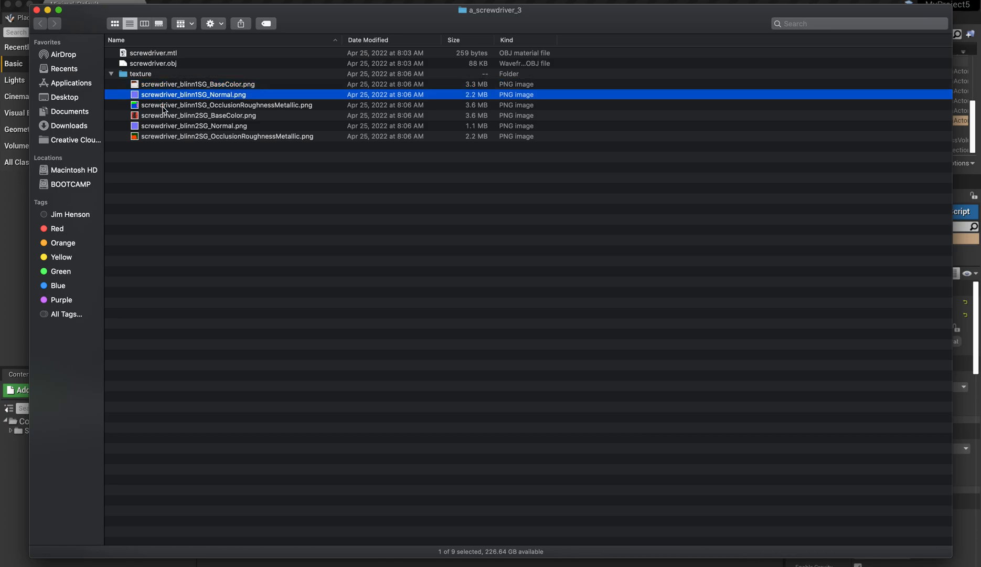
left_click(164, 108)
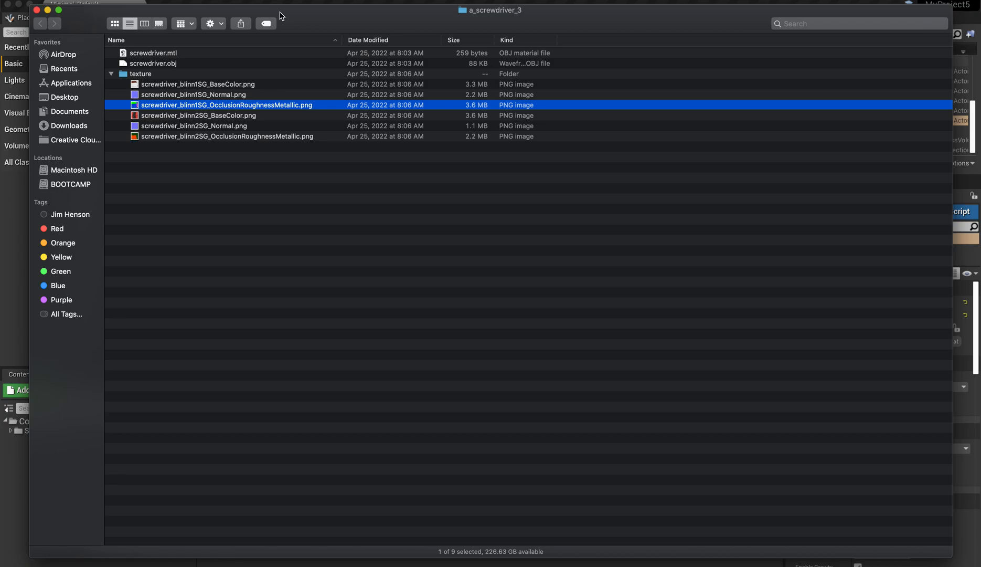
Step: Import screwdriver.obj from Finder into Unreal's Content folder with the default options, and place the mesh on the floor in front of the table
key("super+Tab")
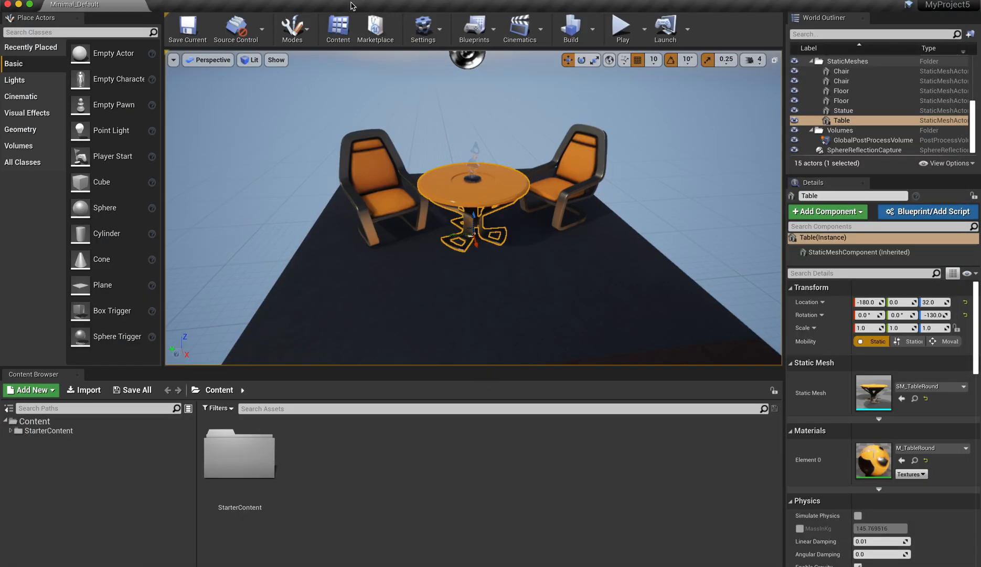
key("super+Tab")
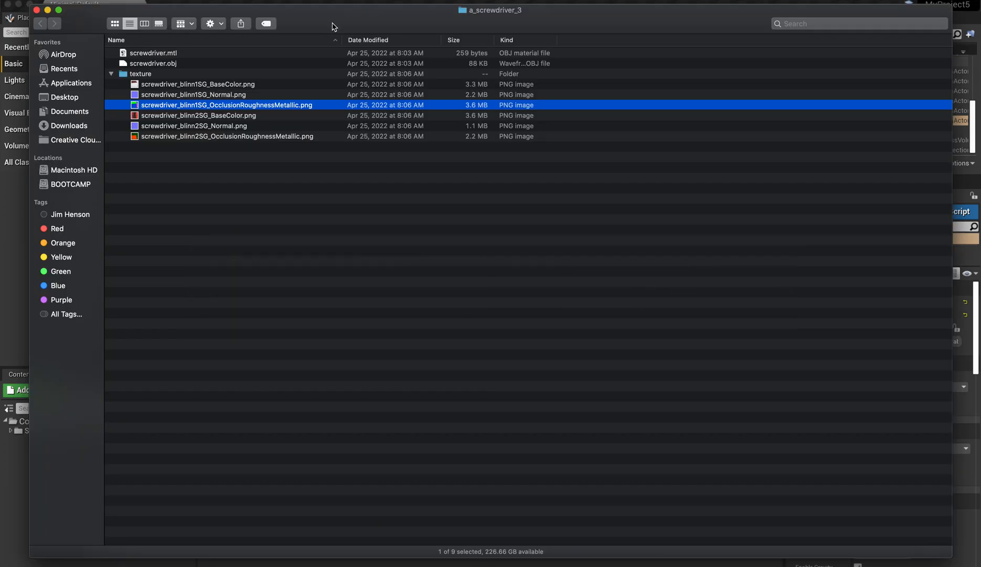
left_click_drag(333, 27, 766, 60)
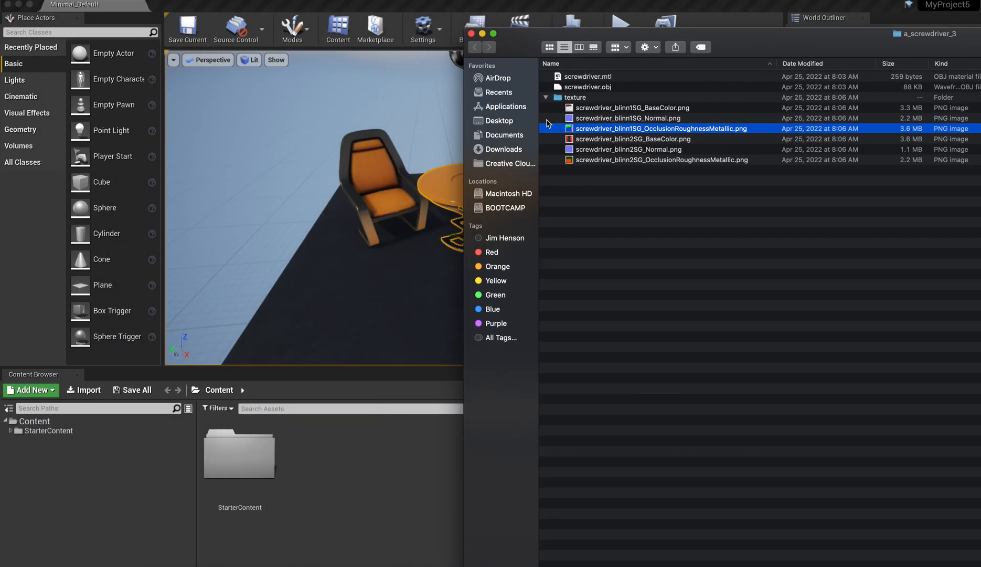
left_click(557, 88)
left_click_drag(557, 87, 342, 462)
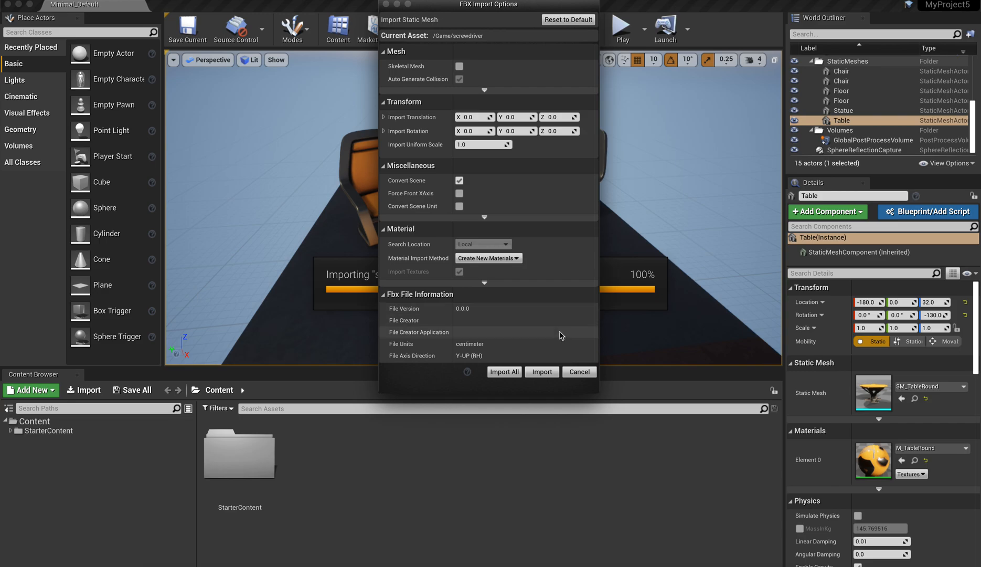
left_click(541, 371)
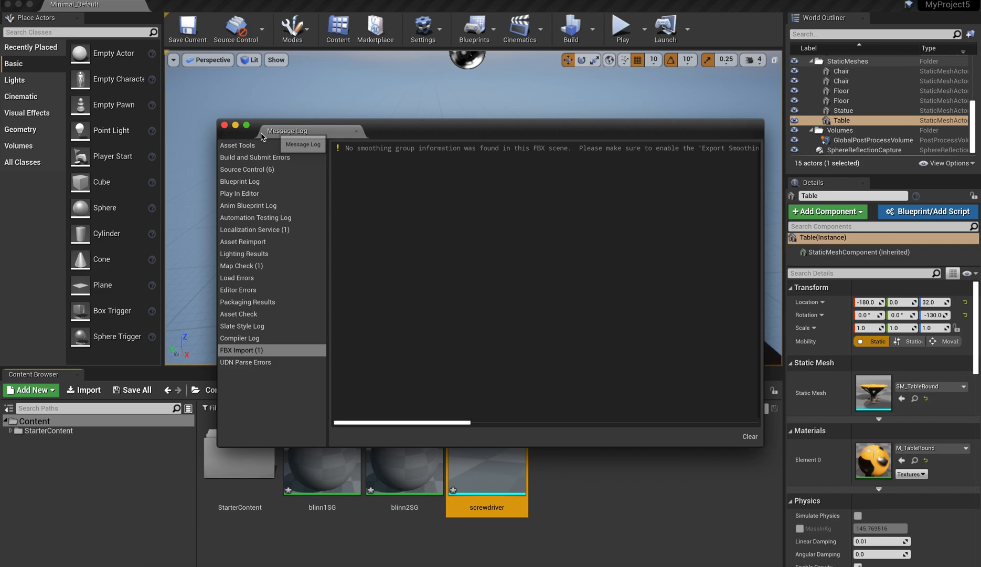
left_click(224, 125)
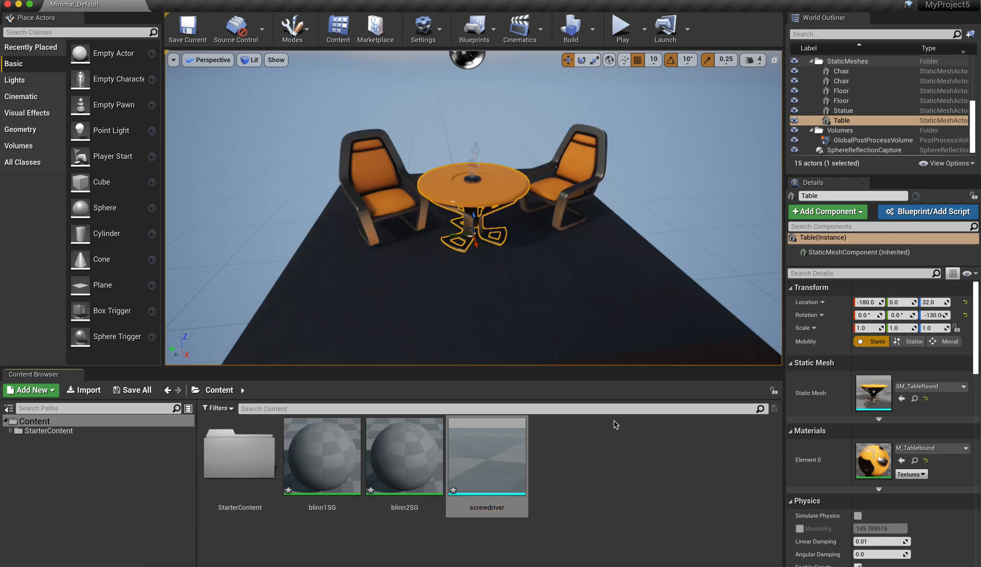
left_click_drag(491, 449, 458, 305)
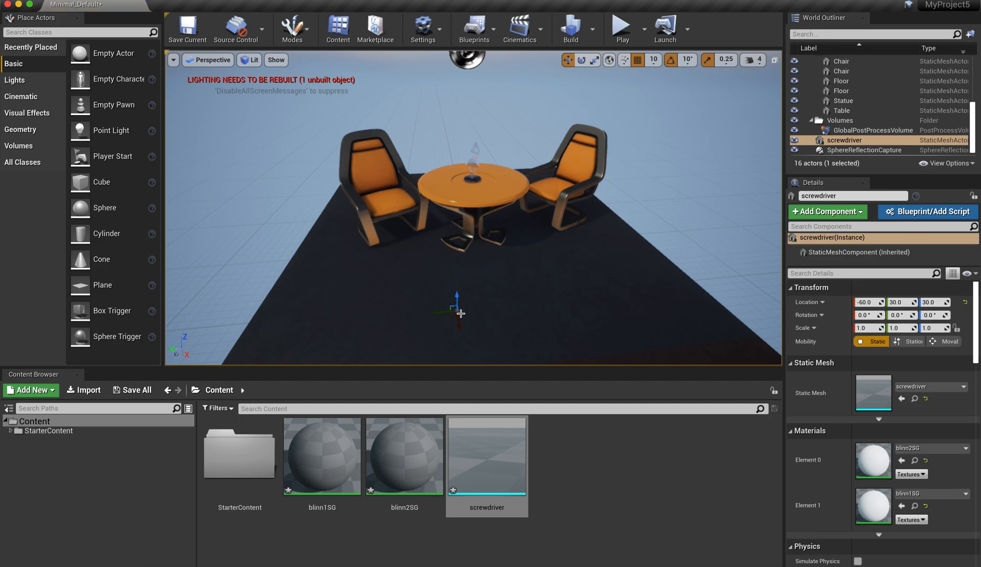
Step: Scale the screwdriver freehand to about -5.5, -7.0 and -0.75 on X, Y and Z
key("r")
left_click_drag(458, 310, 330, 337)
left_click_drag(457, 311, 452, 315)
left_click_drag(532, 313, 509, 307, "alt")
mouse_move(483, 306)
right_mouse_down()
mouse_move(546, 304)
mouse_move(489, 308)
right_mouse_up()
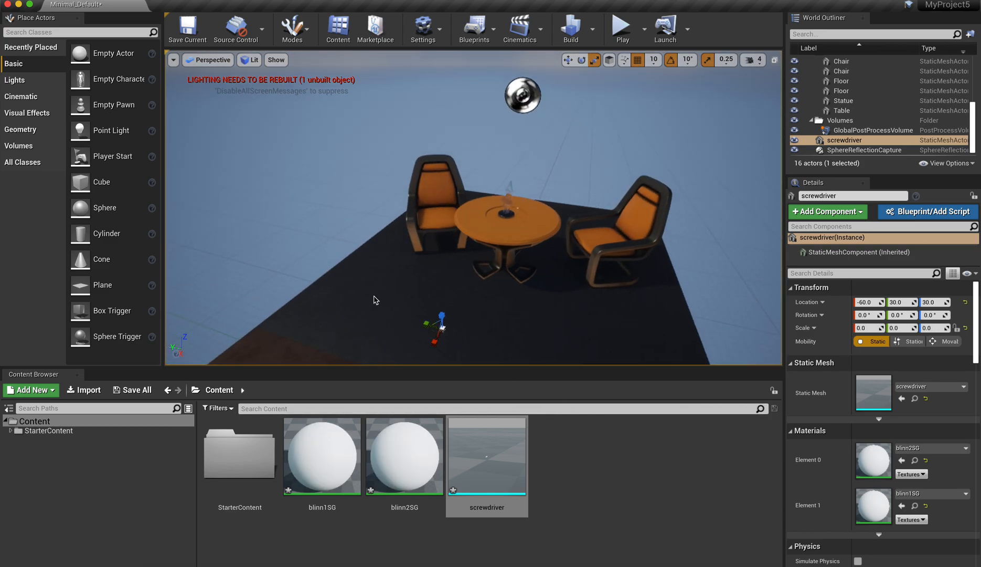
key("f")
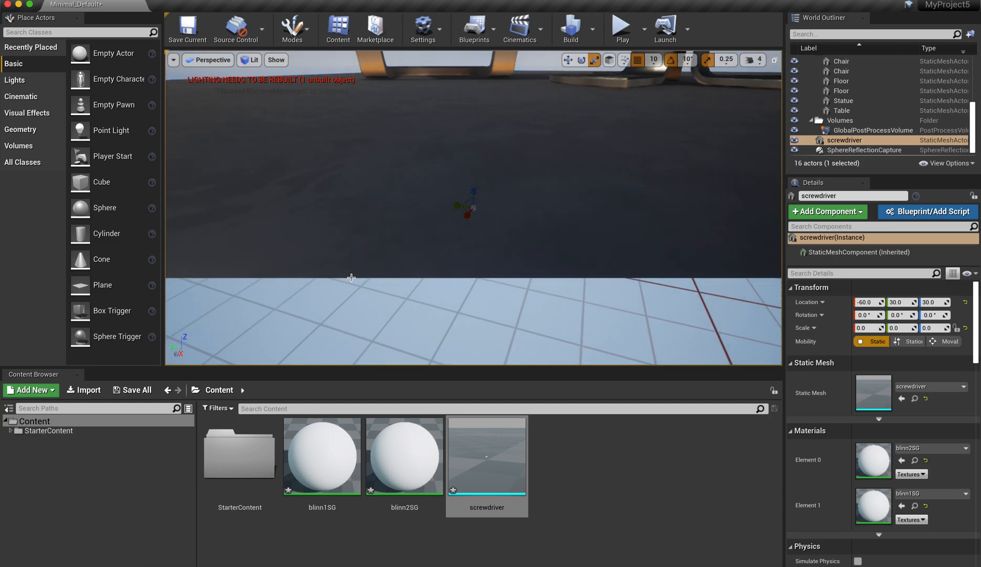
left_click_drag(465, 267, 320, 192, "alt")
left_click_drag(460, 209, 529, 223)
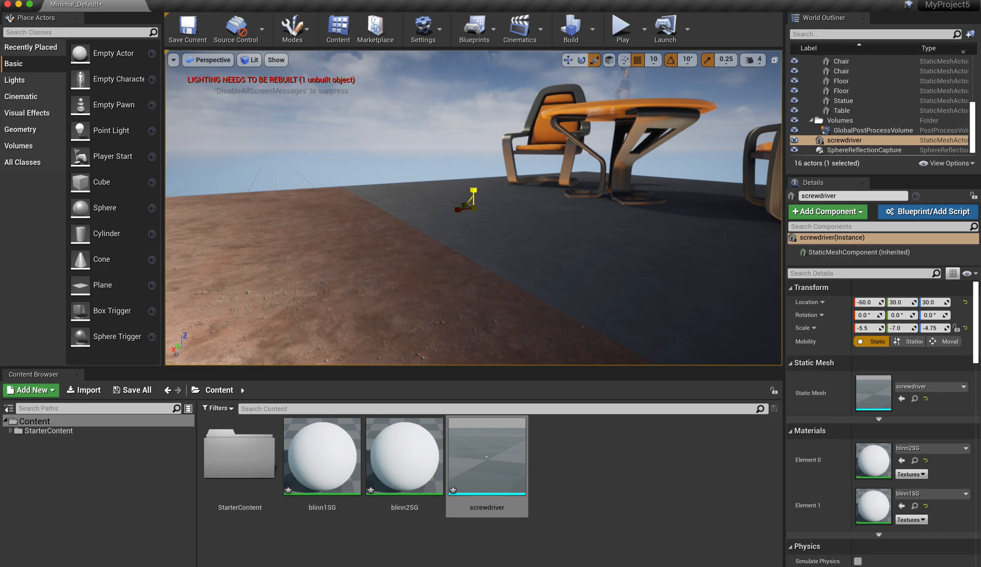
left_click_drag(474, 191, 447, 323)
left_click_drag(458, 263, 587, 310, "alt")
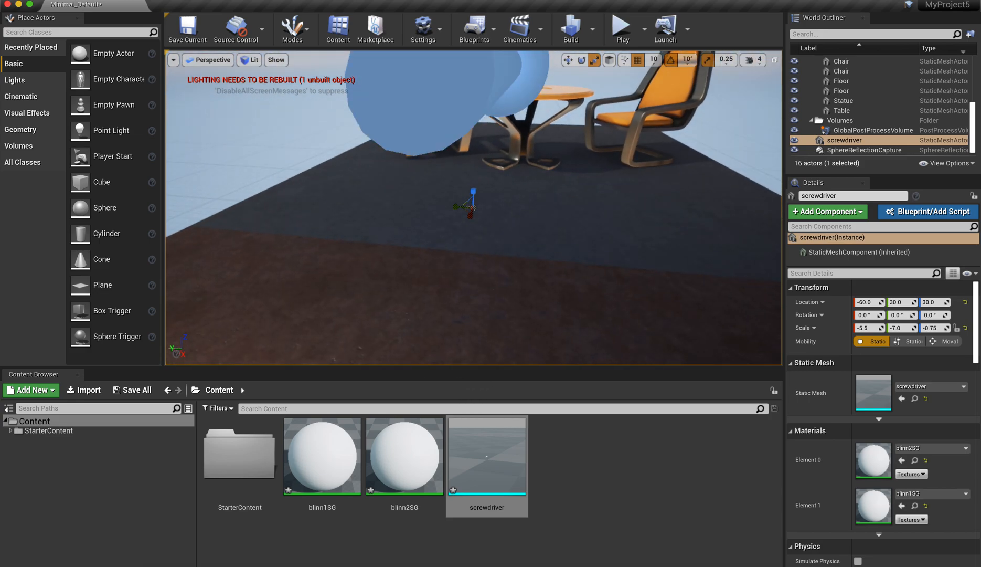
Step: Raise the screwdriver above the floor to a Z location of 60
key("w")
left_click_drag(471, 193, 464, 151)
key("f")
left_click_drag(534, 222, 630, 202, "alt")
left_click_drag(377, 228, 509, 210, "alt")
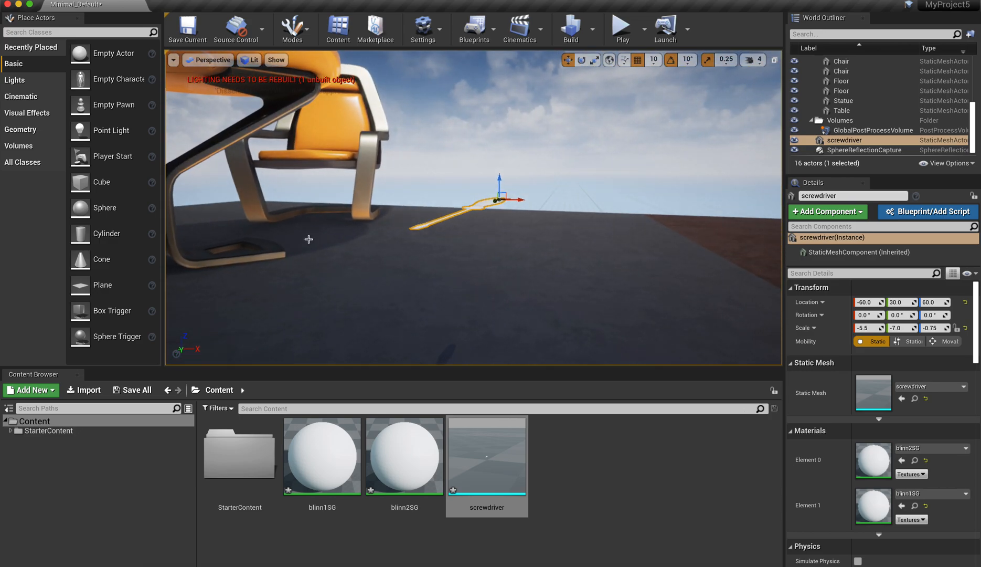
Step: Flip the screwdriver's Z scale to positive and enlarge it freehand to about -11.5, -13.0 and 12.25
key("r")
left_click_drag(493, 184, 500, 174)
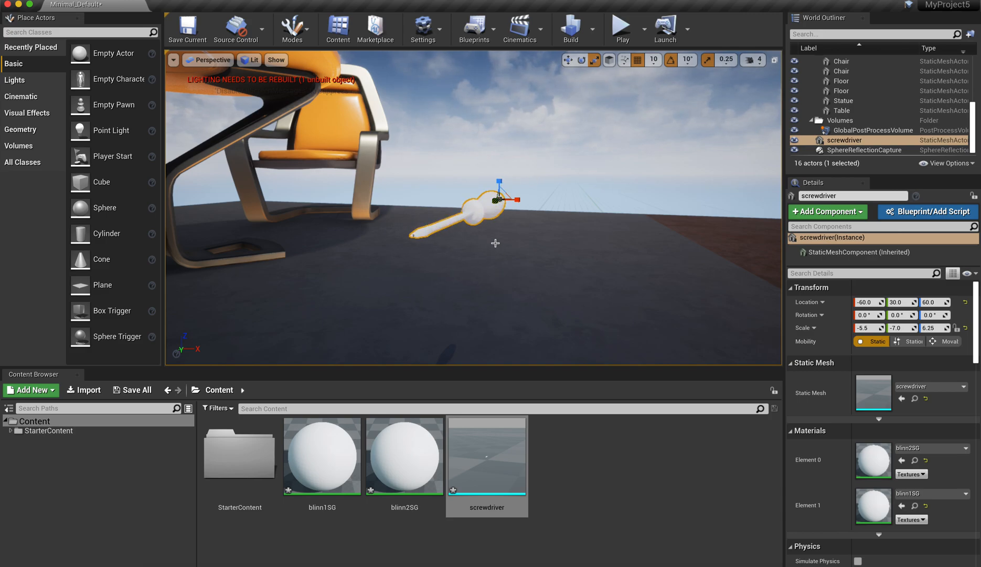
left_click_drag(507, 246, 644, 183, "alt")
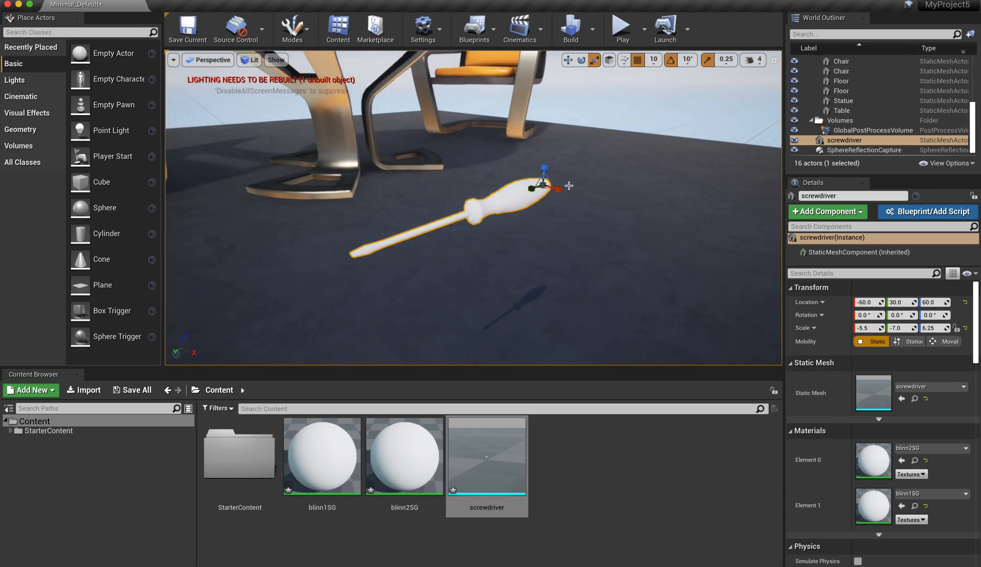
left_click_drag(543, 185, 486, 291)
scroll(576, 267, "down", 10)
scroll(576, 267, "up", 10)
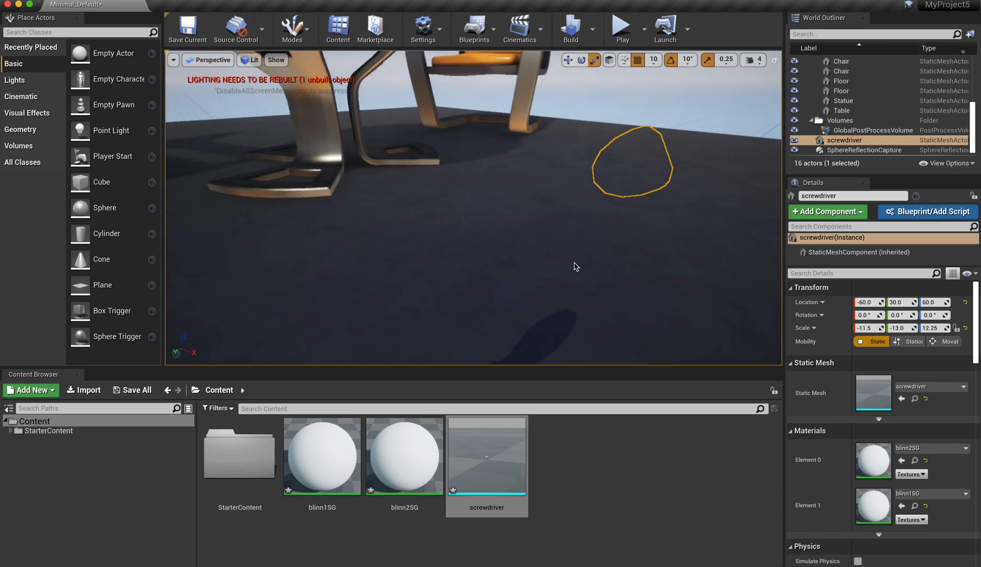
scroll(576, 267, "down", 5)
left_click_drag(587, 257, 525, 266, "alt")
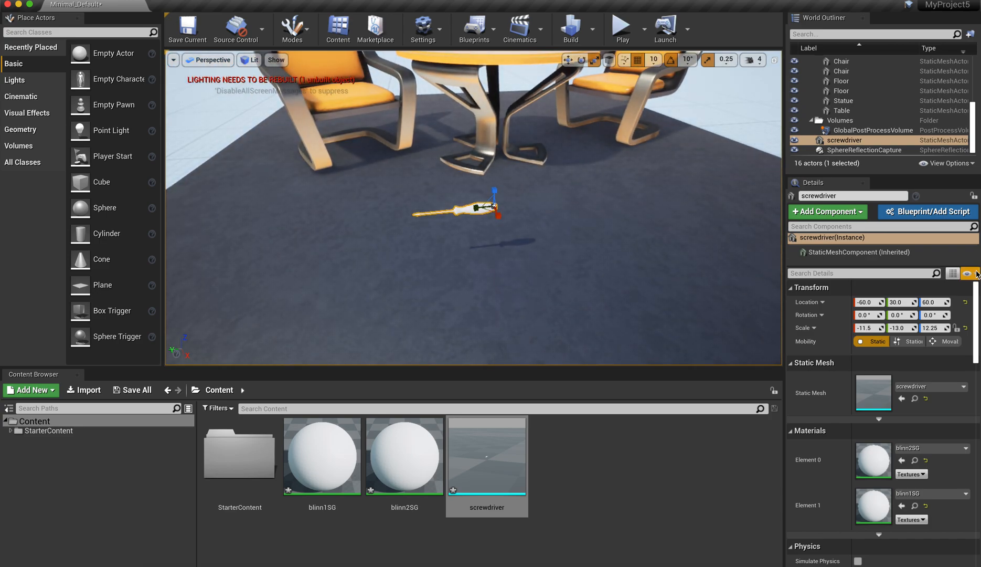
Step: Set the screwdriver's scale to 20 on X, -20 on Y and 20 on Z
left_click(872, 327)
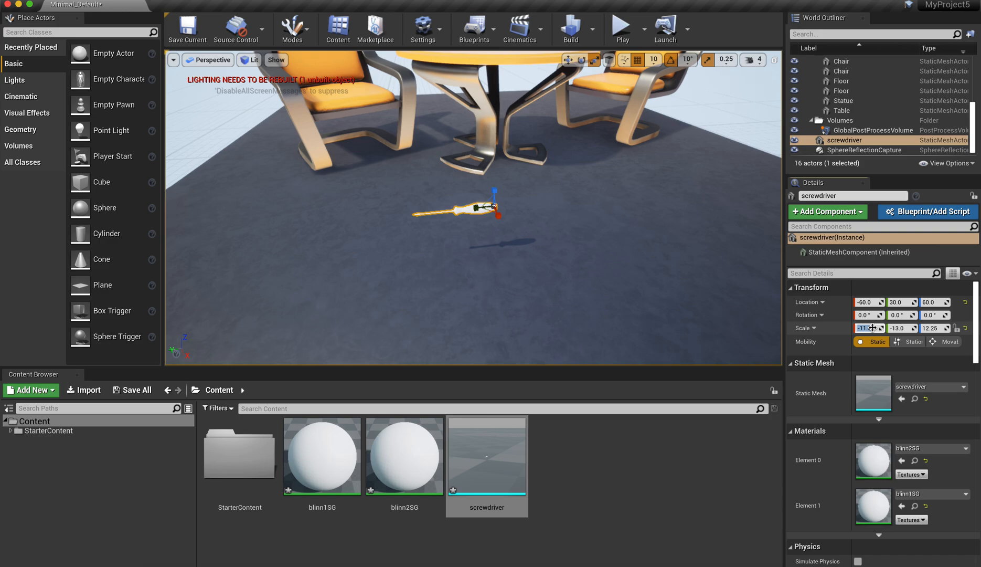
type("20")
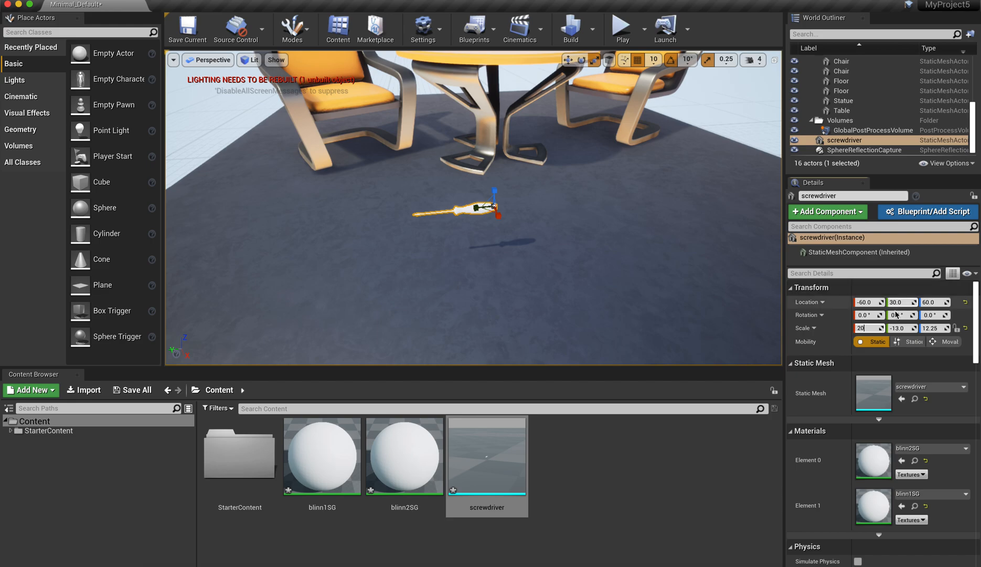
left_click(900, 329)
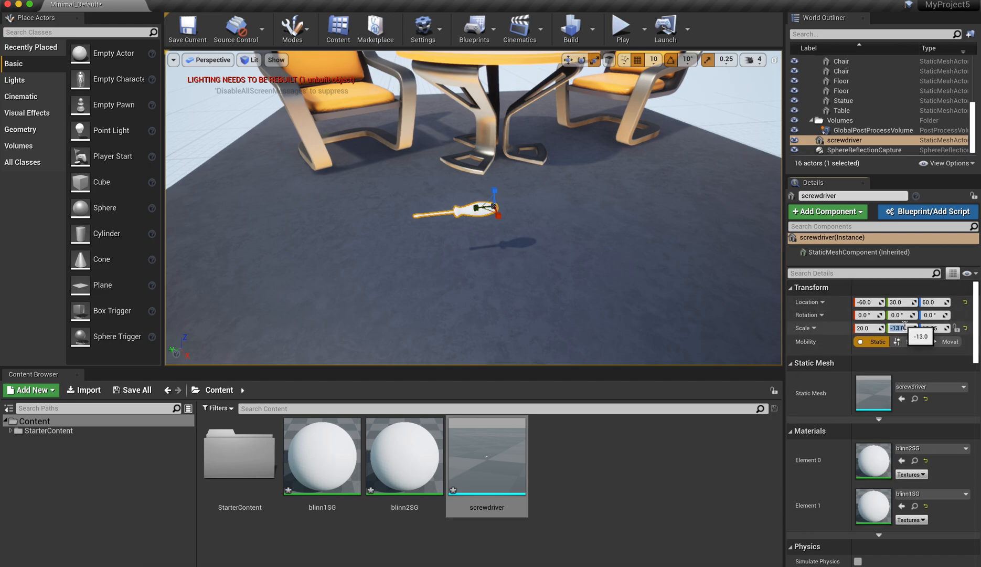
left_click(910, 330)
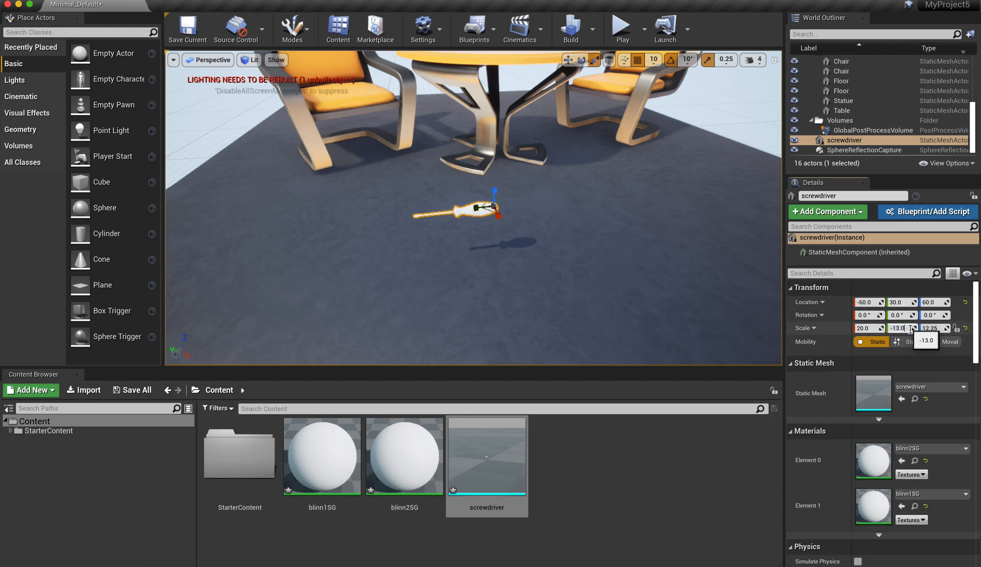
type("-20")
key("Return")
left_click(928, 329)
double_click(929, 329)
type("20")
key("Return")
left_click_drag(392, 254, 338, 272, "alt")
scroll(385, 254, "down", 5)
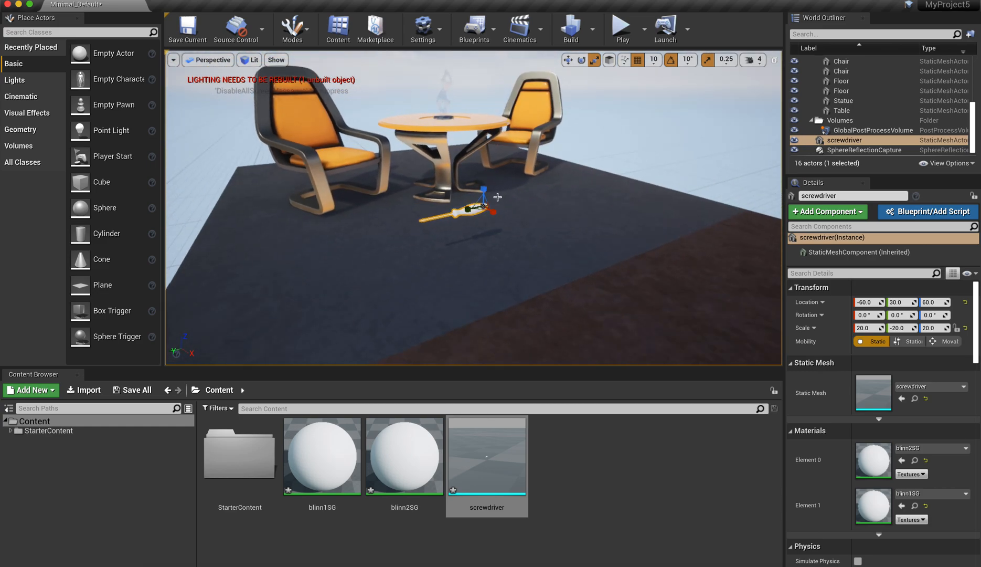
scroll(346, 220, "up", 6)
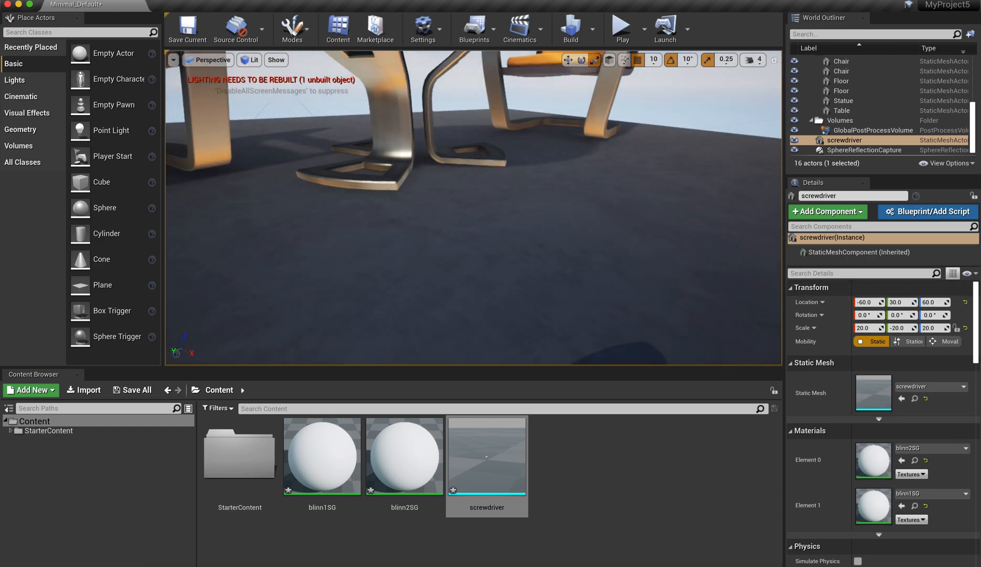
Step: Frame the whole enlarged screwdriver and its shadow on the floor in the viewport for inspection
scroll(347, 219, "down", 2)
middle_click_drag(352, 224, 293, 234)
middle_click_drag(294, 286, 462, 324)
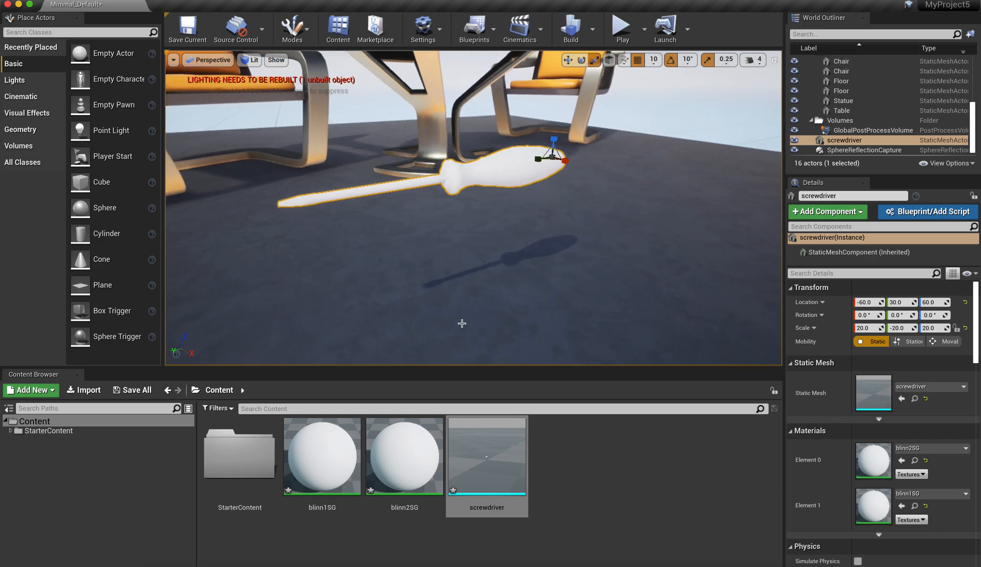
left_click(578, 469)
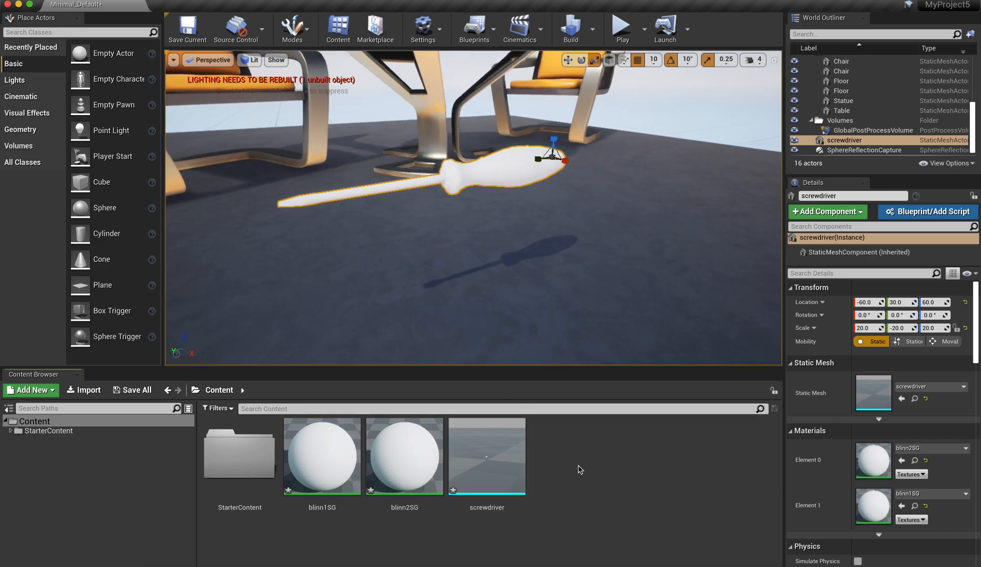
Step: Switch to Finder and rename the blinn2SG base color texture to 2screwdriver_blinn2SG_BaseColor.png
key("super+Tab")
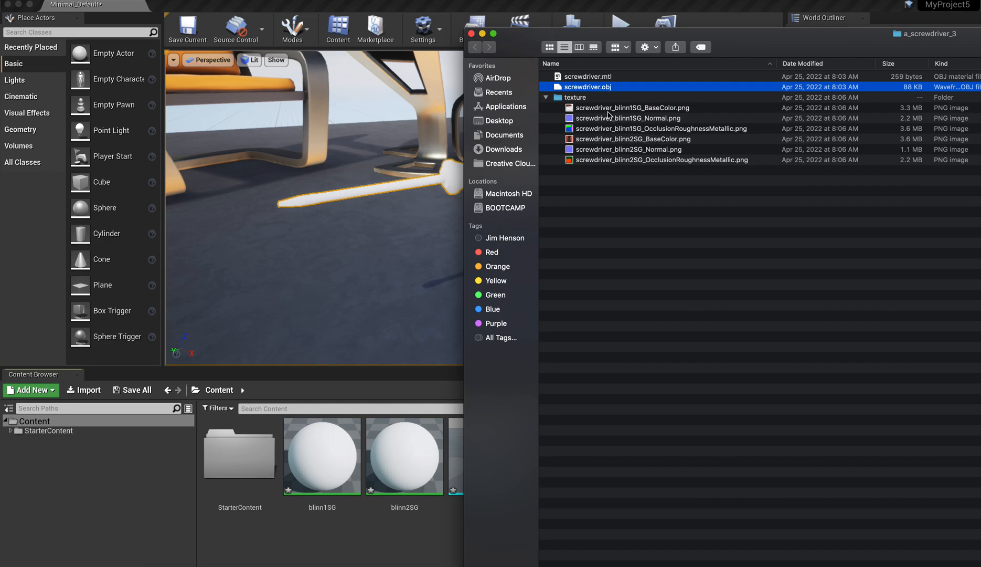
left_click(596, 139)
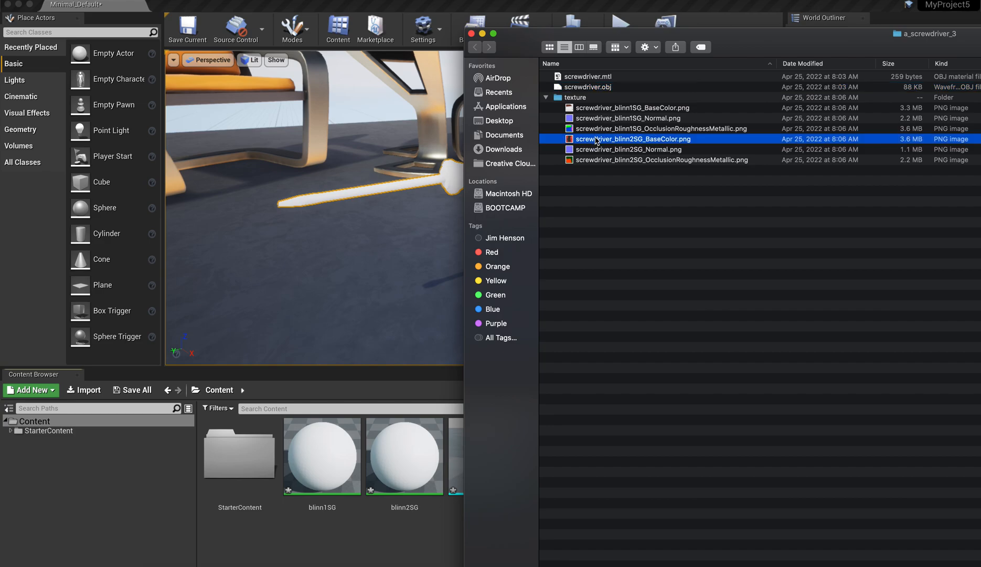
left_click(580, 142)
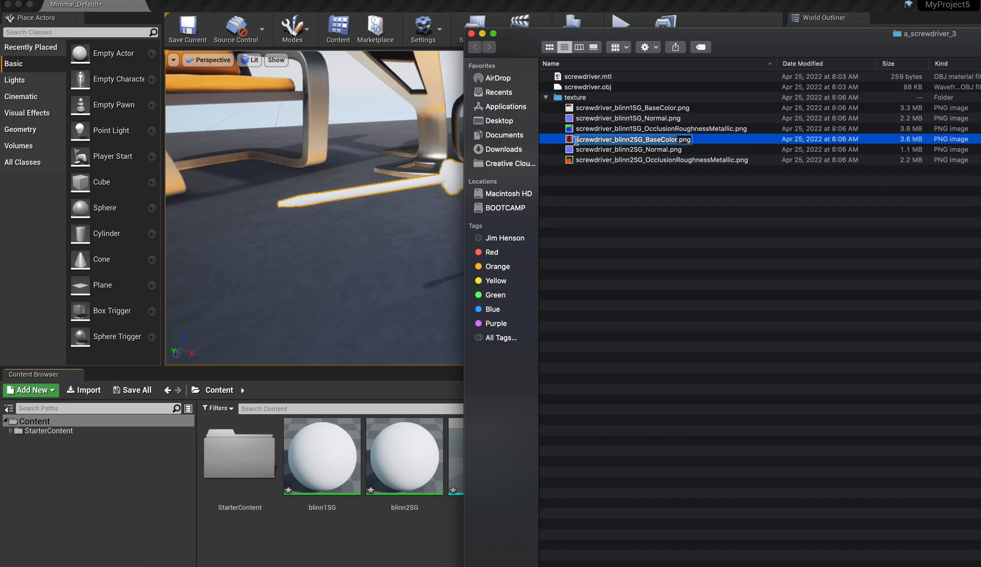
left_click(576, 139)
type("2")
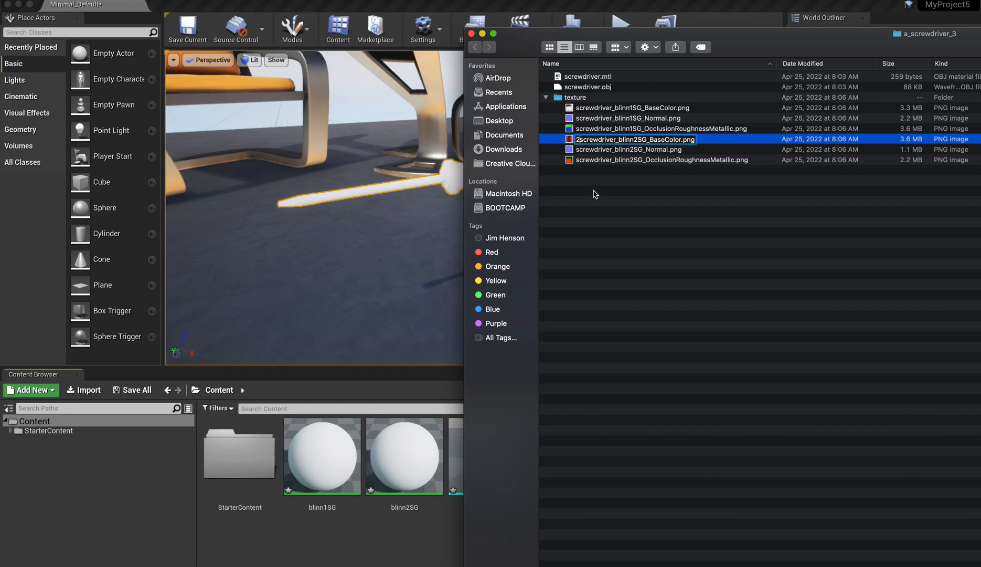
key("Return")
Step: Rename the blinn2SG normal map file to 2screwdriver_blinn2SG_Normal.png
left_click(580, 150)
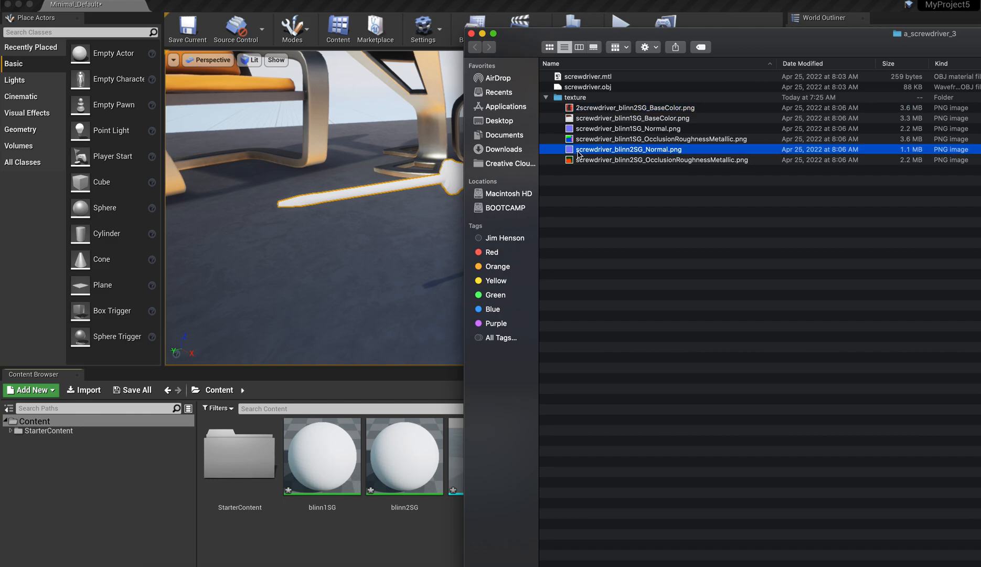
left_click(580, 150)
left_click(576, 150)
type("2")
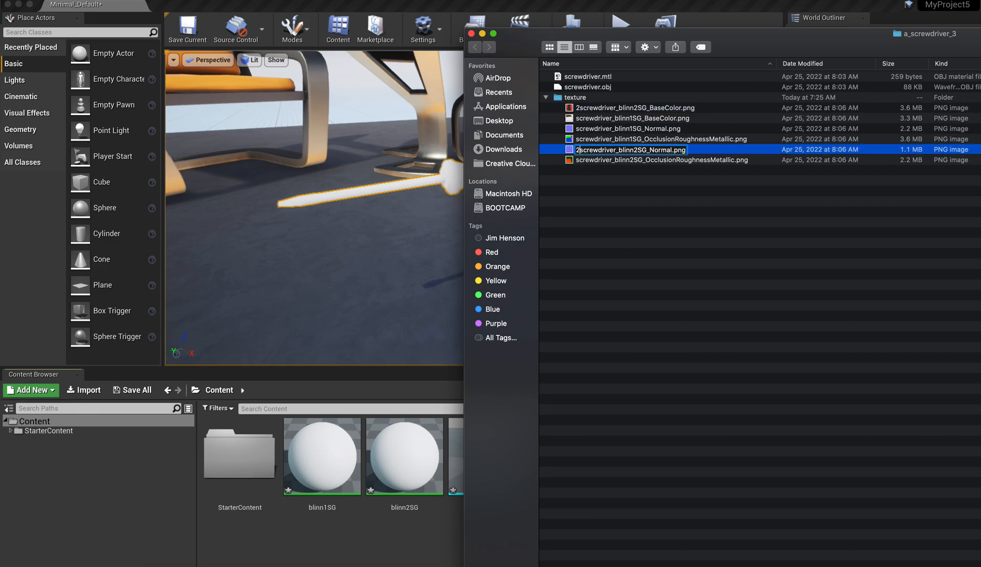
Step: Rename the blinn2SG occlusion, roughness and metallic texture file to 2screwdriver_blinn2SG_OcclusionRoughnessMetallic.png
left_click(580, 162)
left_click(578, 160)
key("Left")
type("2")
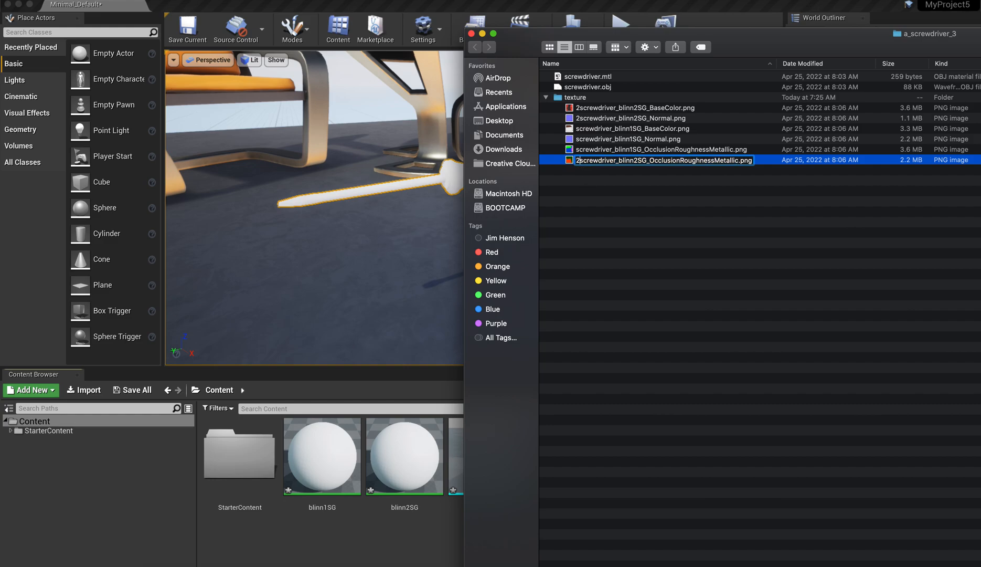
key("Return")
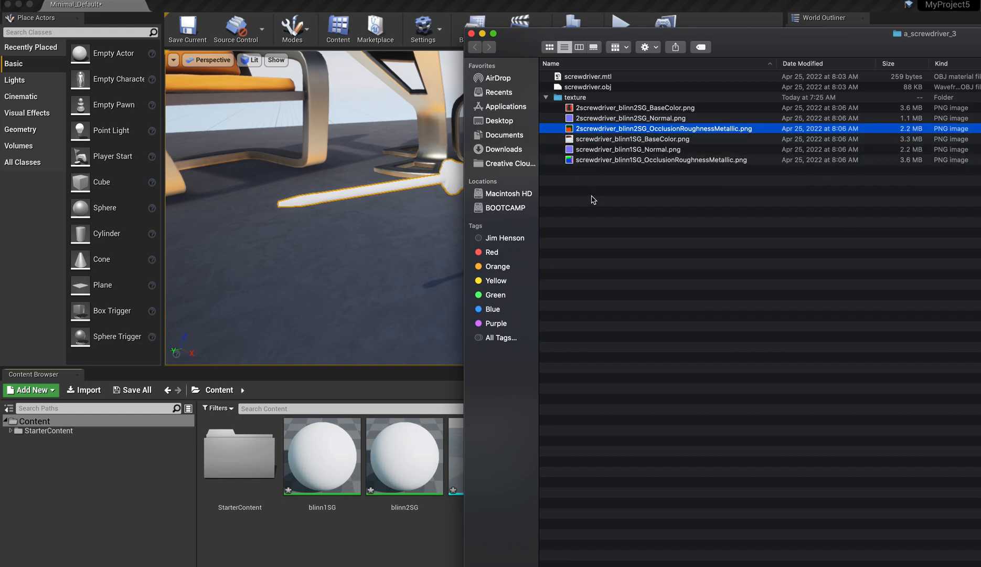
Step: Import the BaseColor, Normal and OcclusionRoughnessMetallic textures of blinn1SG from Finder into the Unreal Content folder, and move the Finder window aside
left_click_drag(758, 43, 962, 86)
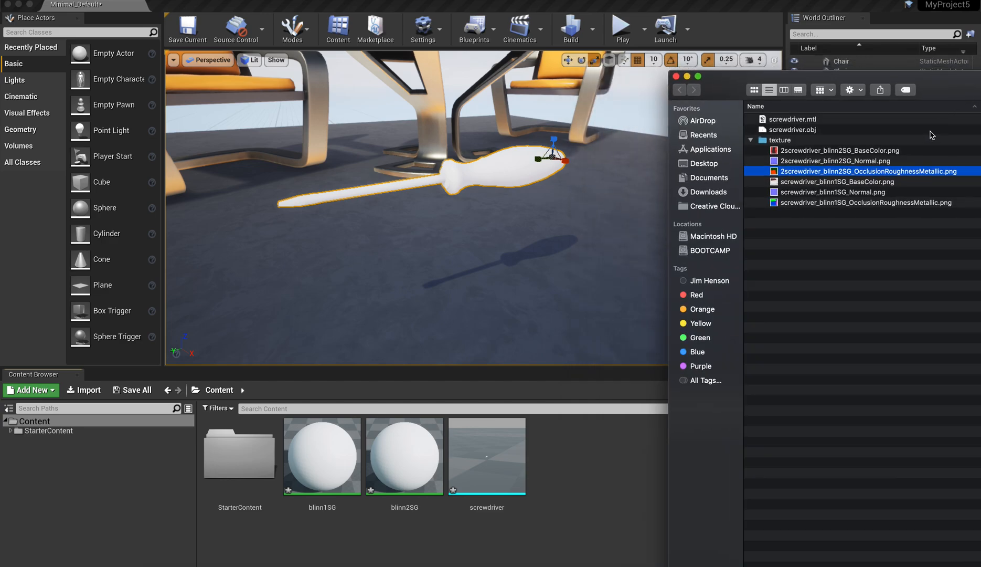
left_click(836, 182)
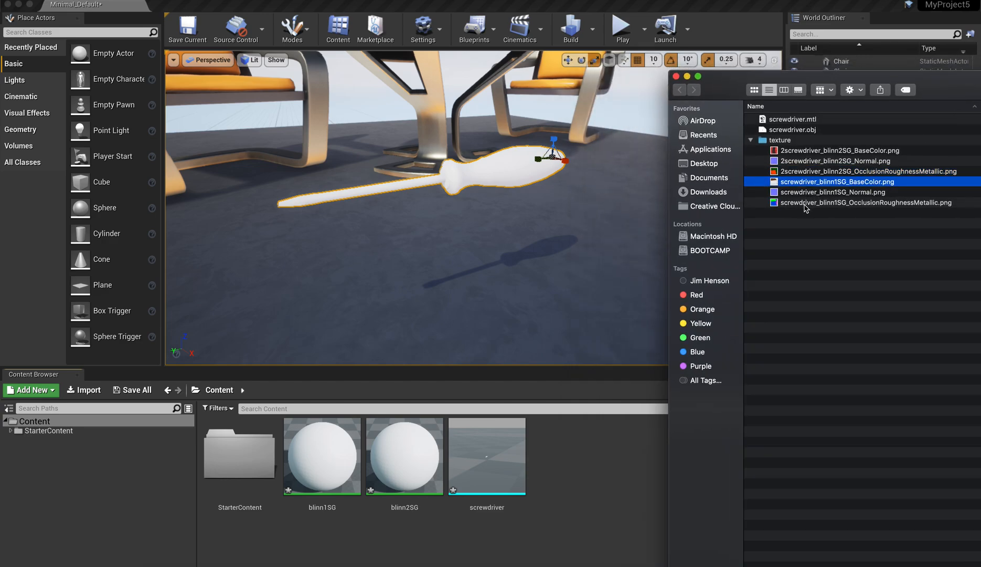
left_click(806, 205, "shift")
left_click_drag(774, 188, 584, 487)
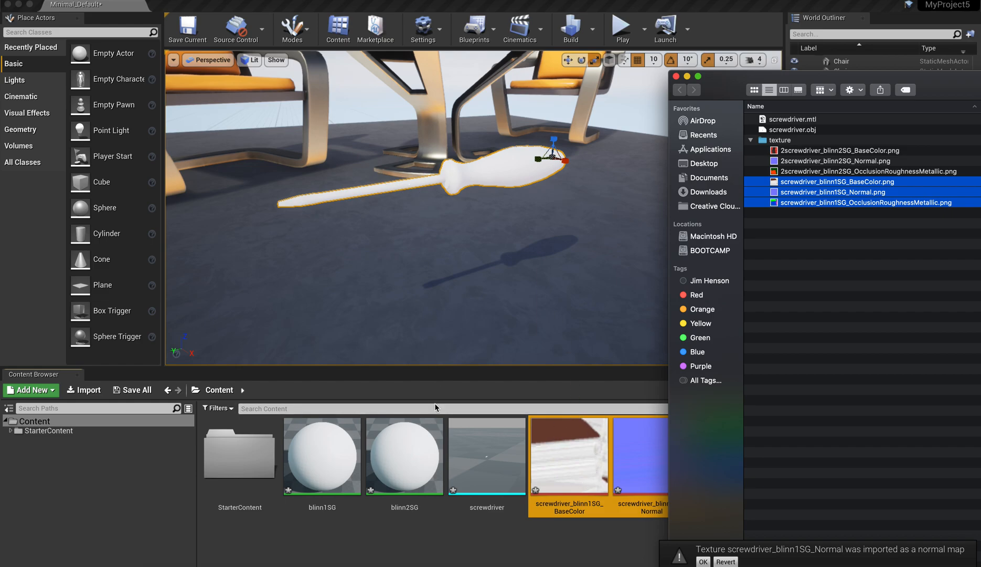
left_click_drag(722, 89, 851, 393)
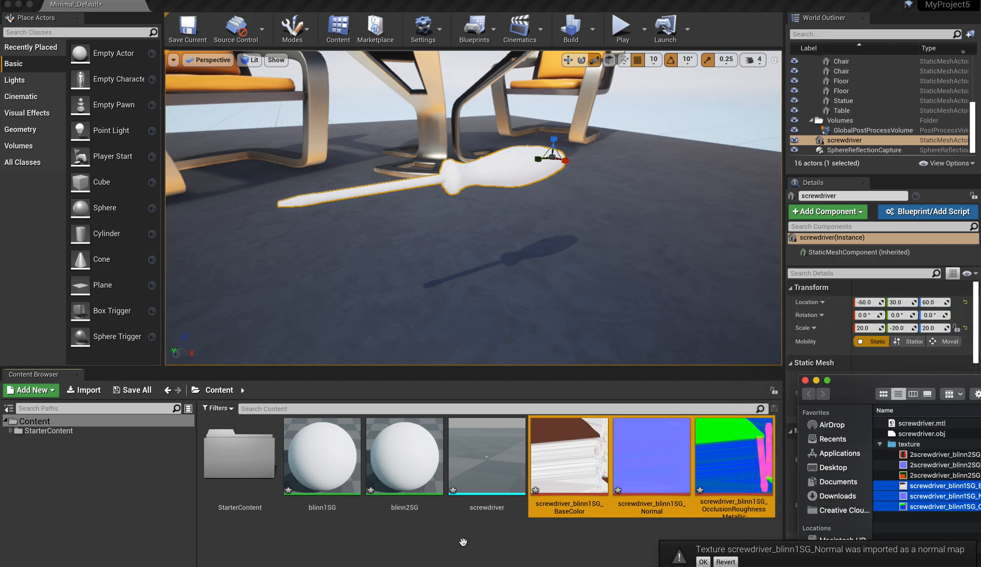
Step: Create a material in the Content folder with the default name NewMaterial and open it in the material editor
right_click(400, 544)
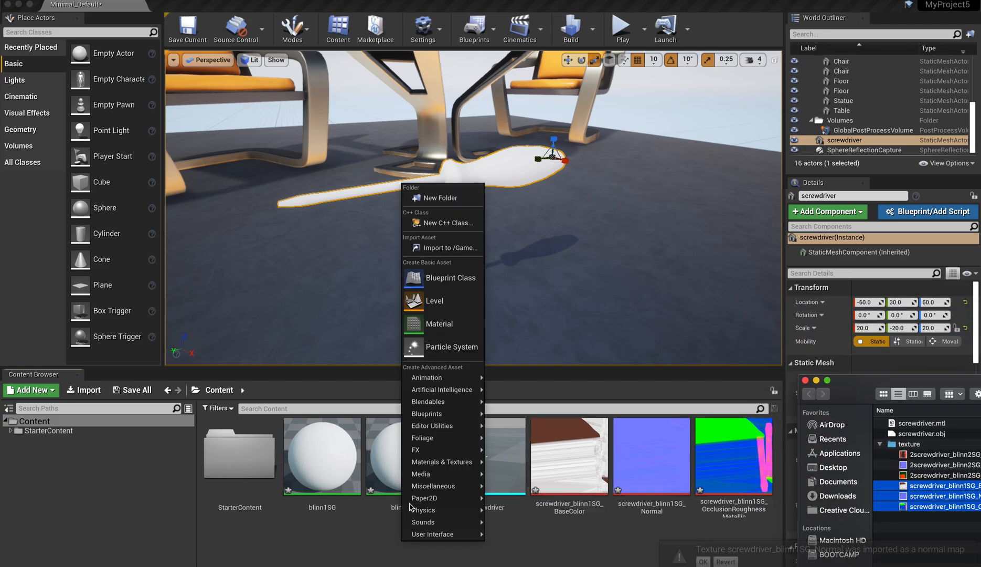
left_click(451, 323)
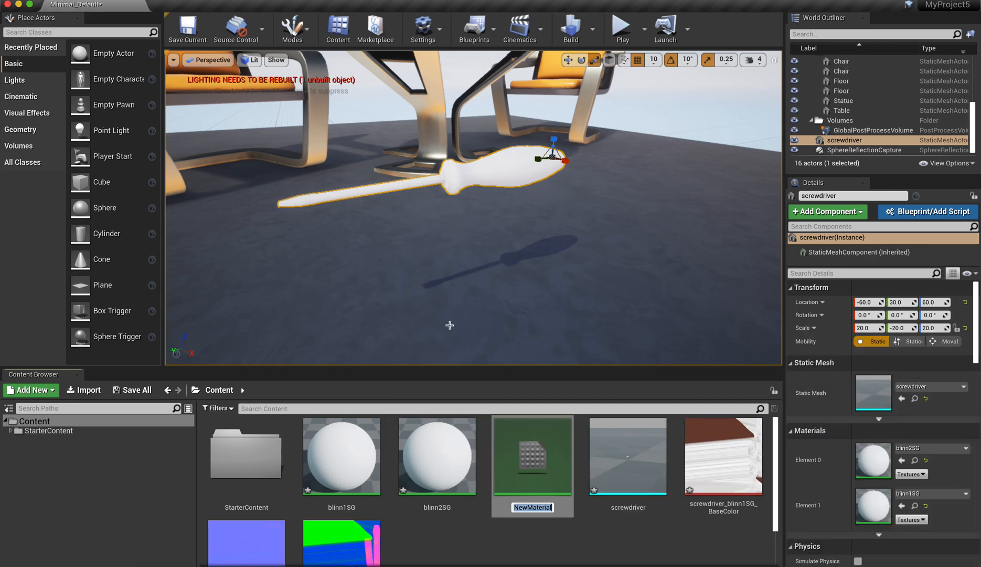
left_click(534, 459)
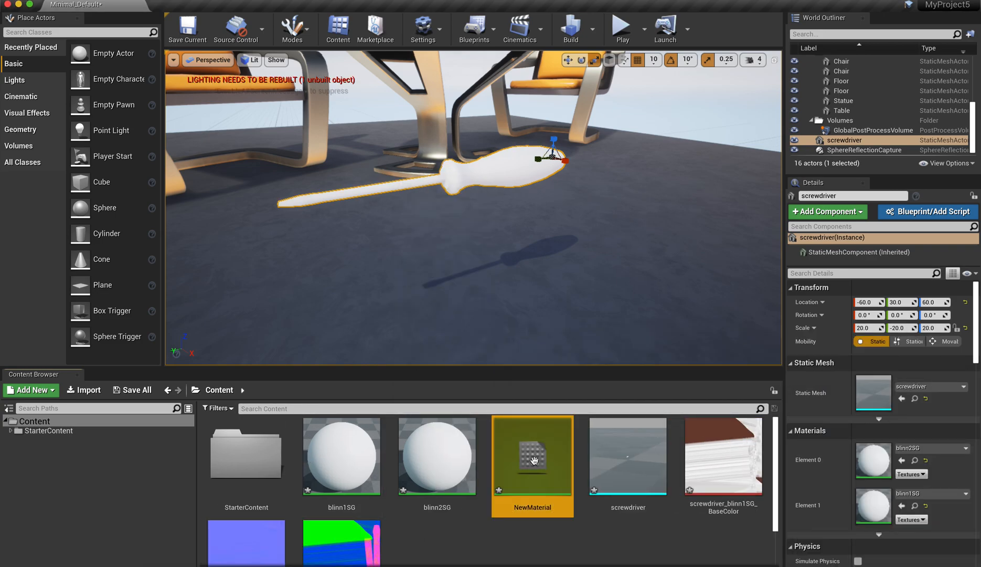
double_click(534, 460)
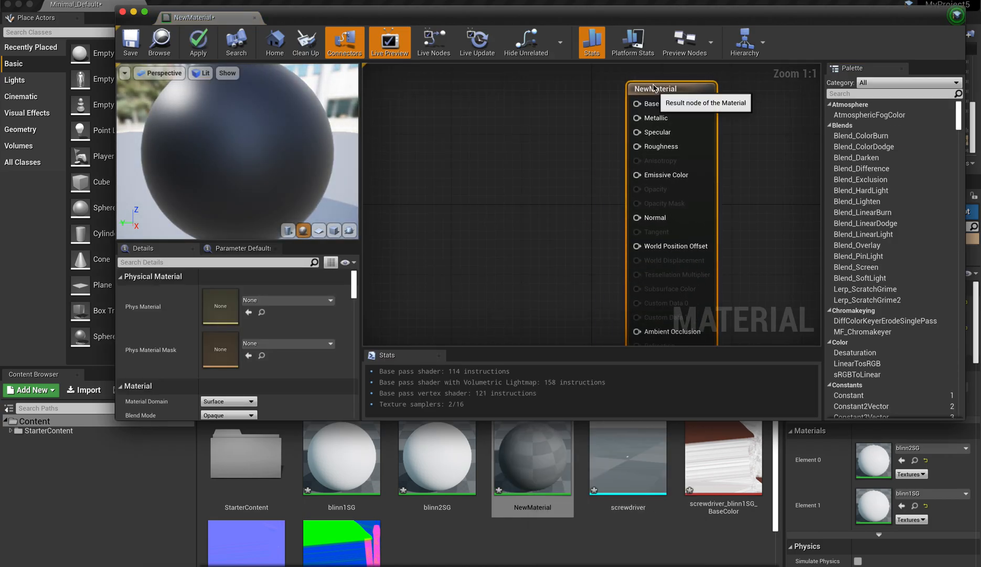
scroll(607, 235, "down", 3)
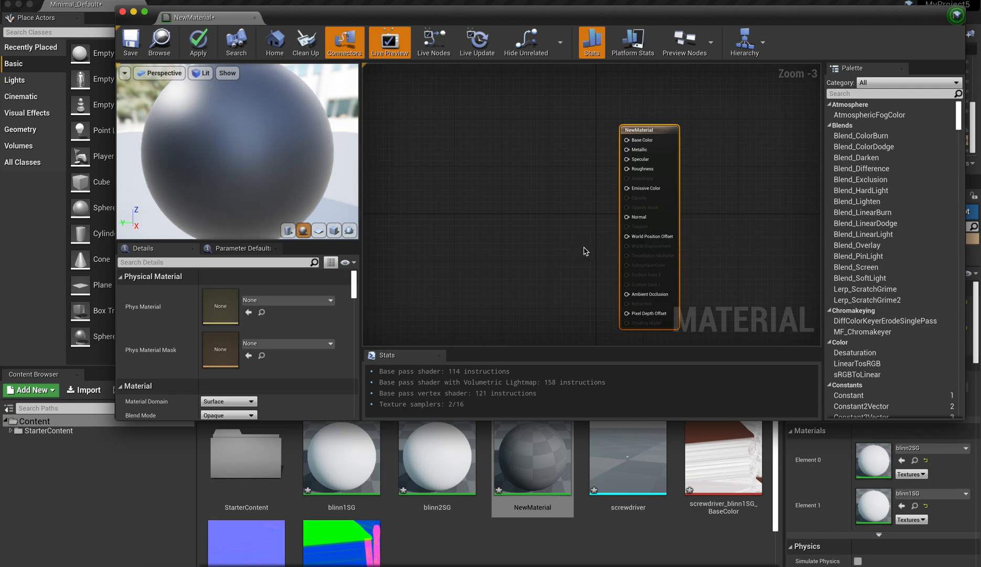
scroll(583, 247, "down", 1)
scroll(584, 249, "up", 2)
left_click_drag(585, 247, 608, 235)
scroll(592, 239, "down", 1)
scroll(596, 236, "up", 1)
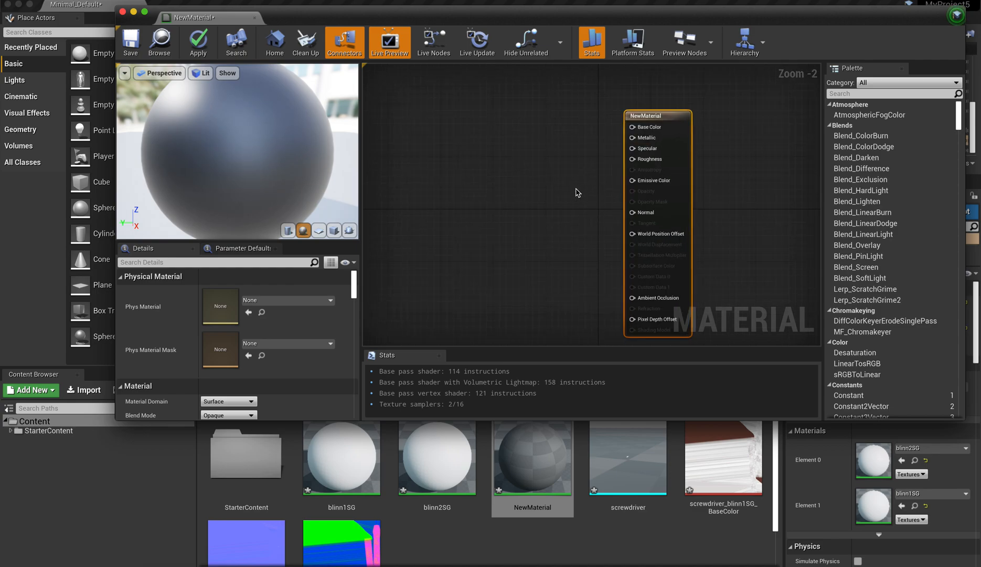
scroll(569, 212, "down", 4)
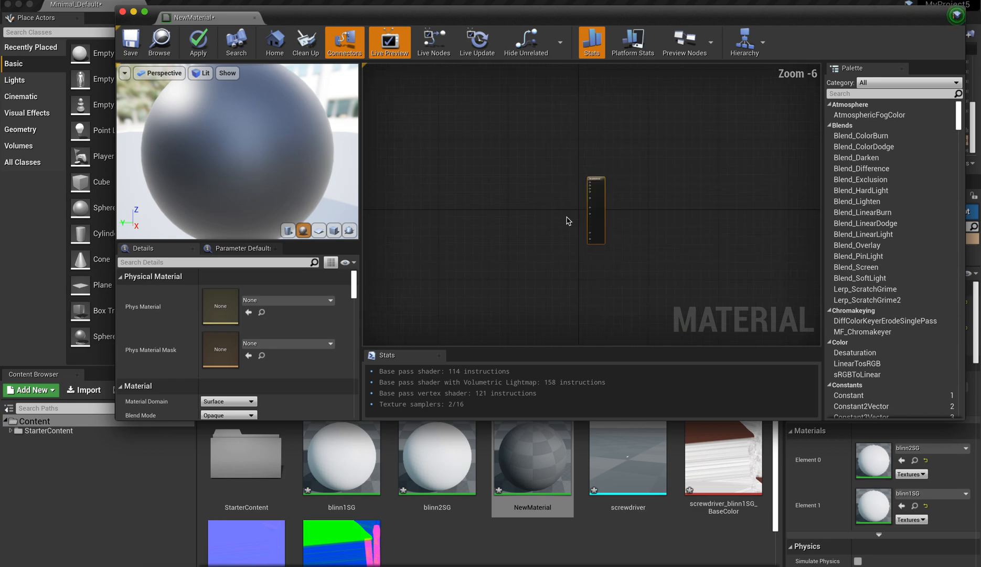
scroll(565, 220, "up", 2)
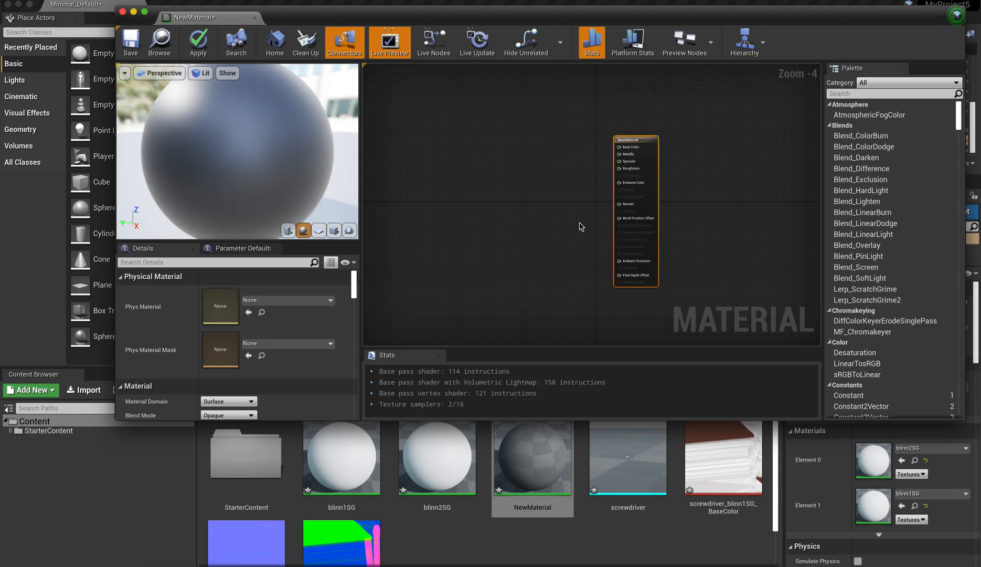
scroll(592, 208, "up", 1)
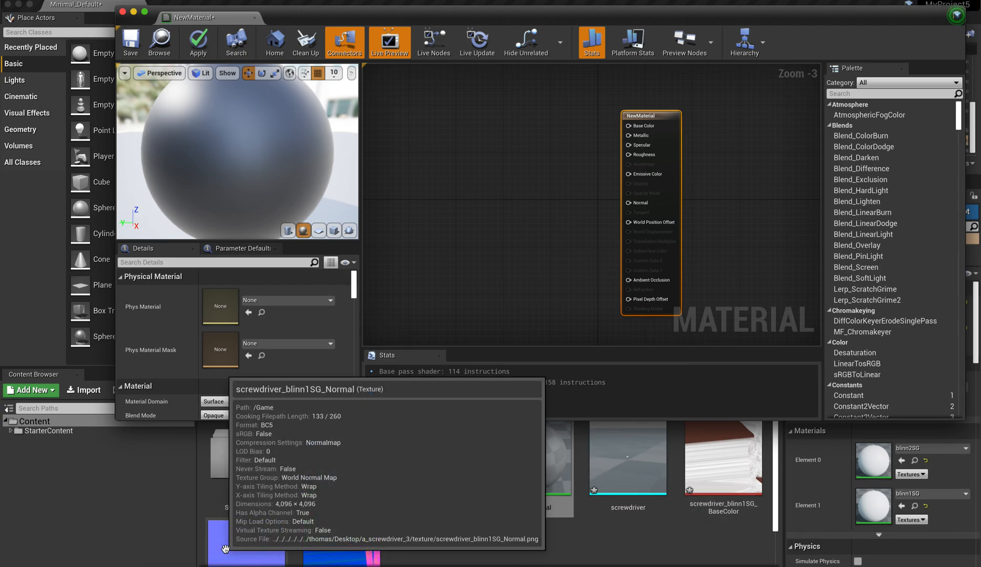
Step: Add the screwdriver_blinn1SG_BaseColor texture to the material graph and connect its RGB output to Base Color
left_click_drag(682, 479, 475, 110)
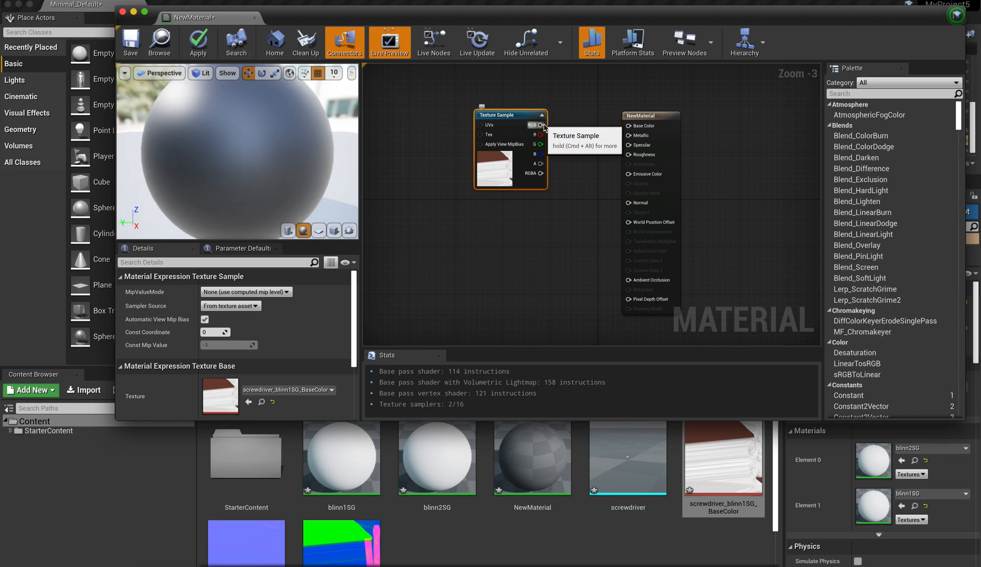
left_click_drag(540, 125, 628, 126)
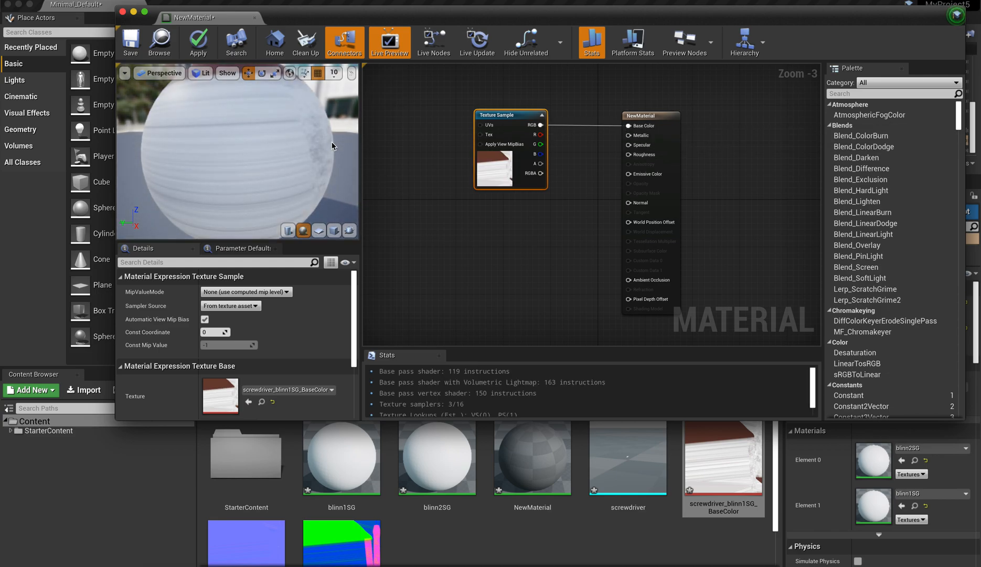
left_click_drag(233, 163, 283, 165)
left_click_drag(513, 115, 464, 92)
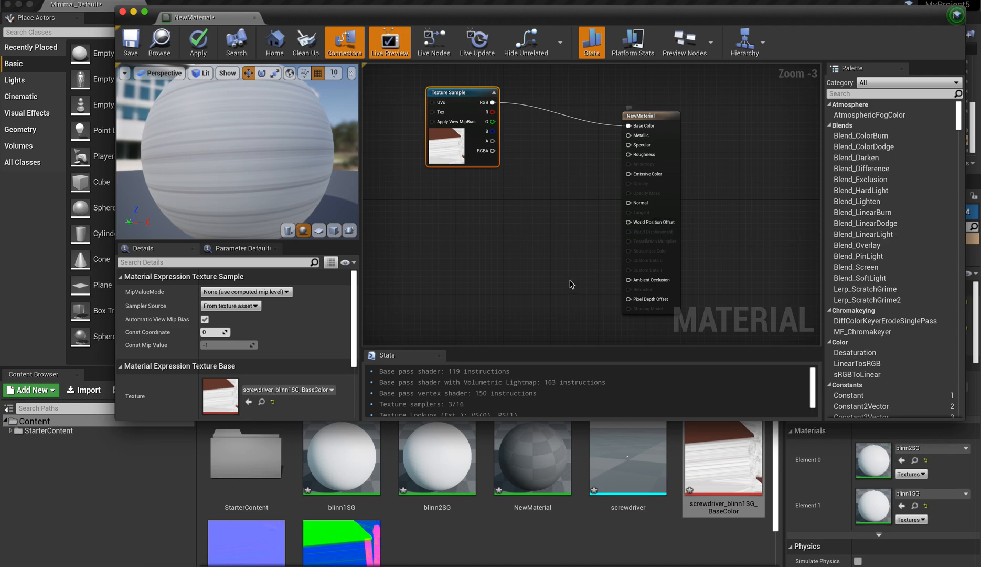
Step: Add the screwdriver_blinn1SG_Normal texture below the base color node, connect its RGB output to Normal, and check the preview sphere
left_click_drag(247, 543, 436, 179)
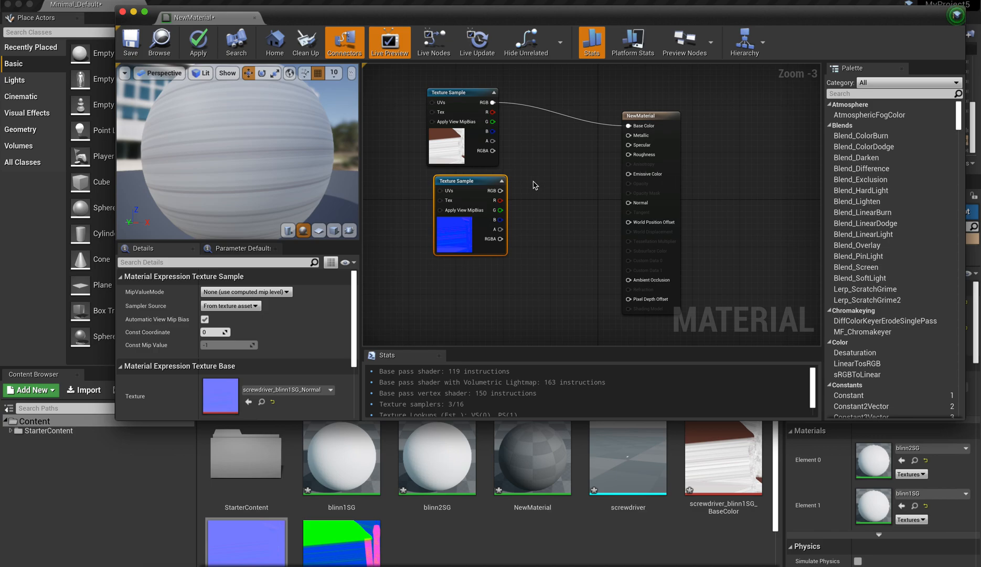
left_click_drag(500, 191, 627, 206)
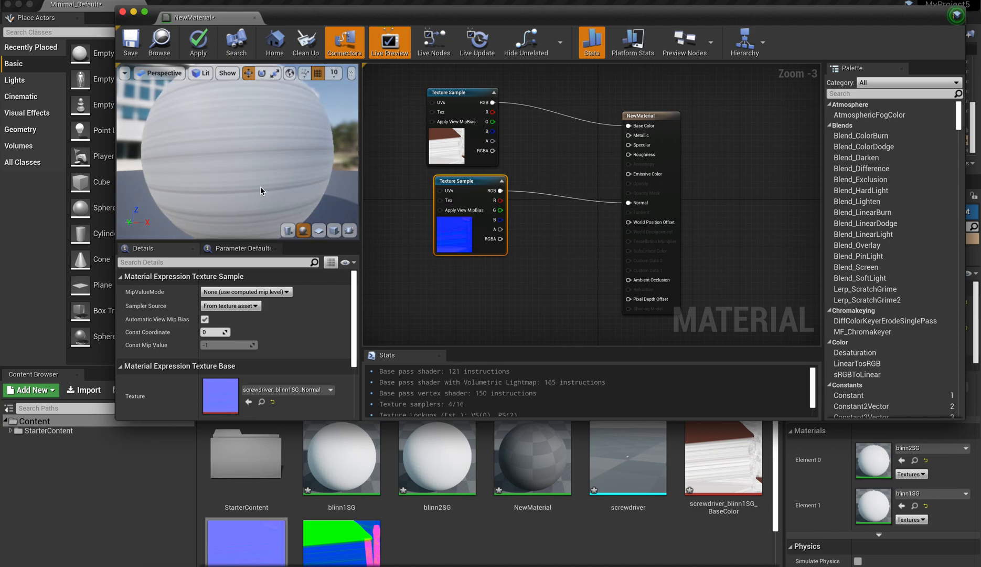
left_click_drag(204, 152, 210, 176)
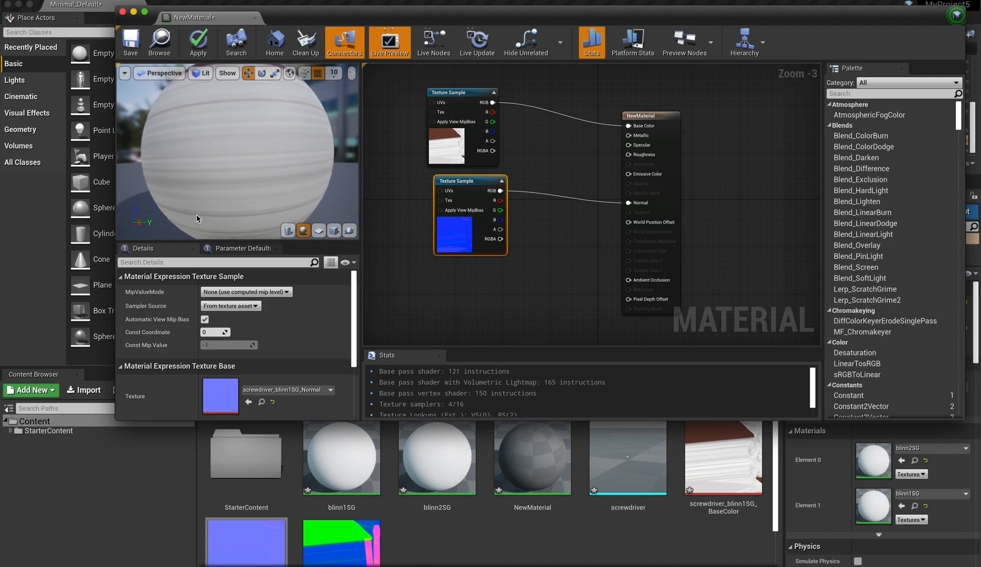
Step: Add the screwdriver_blinn1SG_OcclusionRoughnessMetallic texture below the normal node, connecting its R output to Ambient Occlusion and its G output to Roughness
left_click_drag(341, 541, 431, 292)
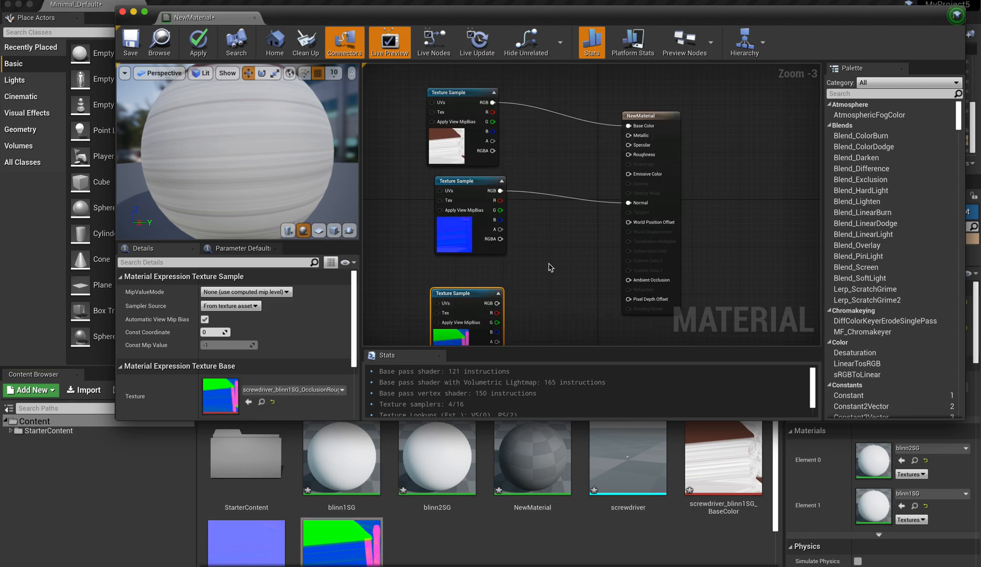
left_click_drag(466, 295, 473, 271)
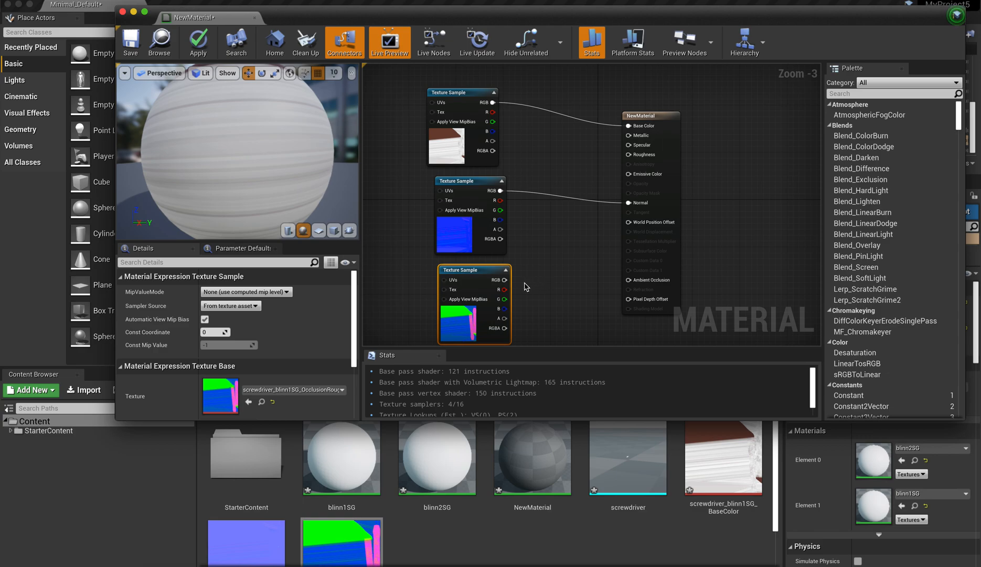
left_click_drag(504, 289, 630, 282)
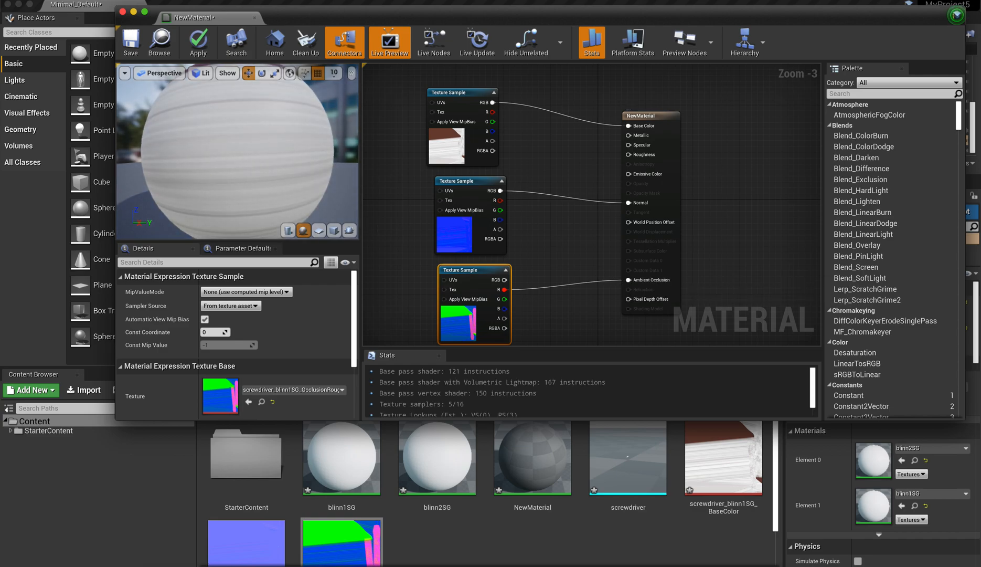
left_click_drag(271, 135, 268, 145)
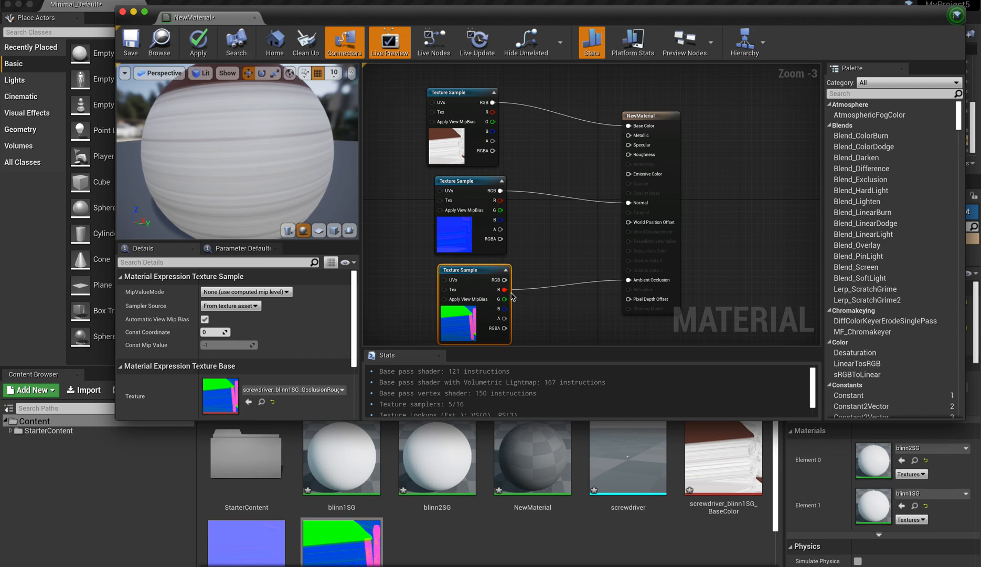
left_click_drag(504, 299, 628, 153)
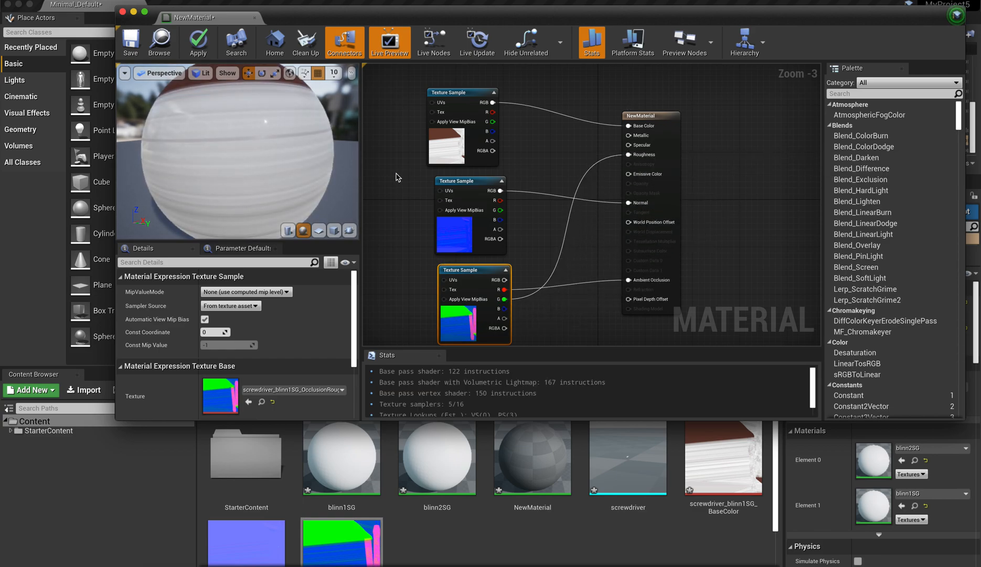
mouse_move(293, 165)
left_mouse_down()
mouse_move(344, 167)
mouse_move(278, 165)
mouse_move(292, 167)
left_mouse_up()
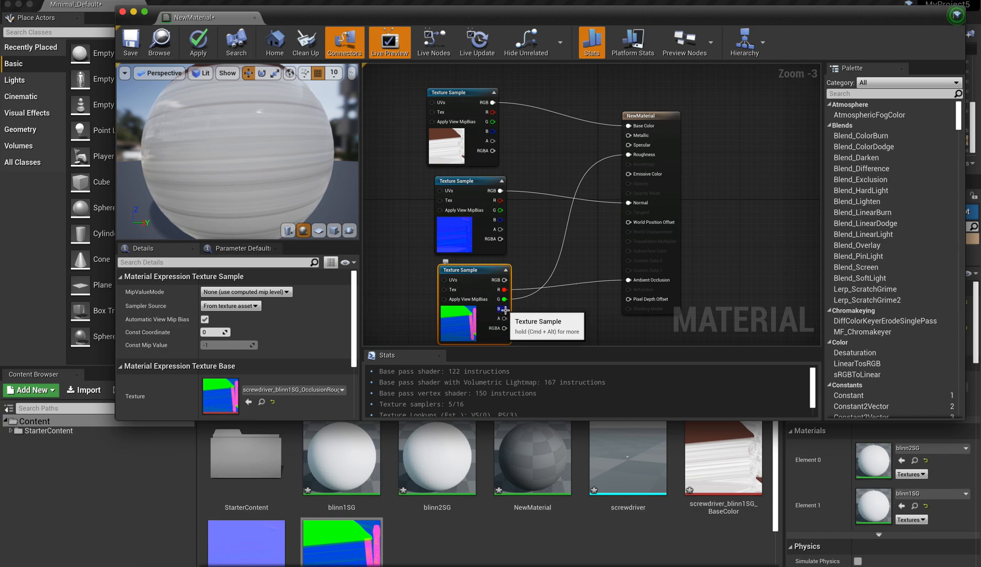
Step: Connect the B output of the OcclusionRoughnessMetallic texture to the material's Metallic input and inspect the result on the preview sphere
left_click_drag(505, 311, 581, 247)
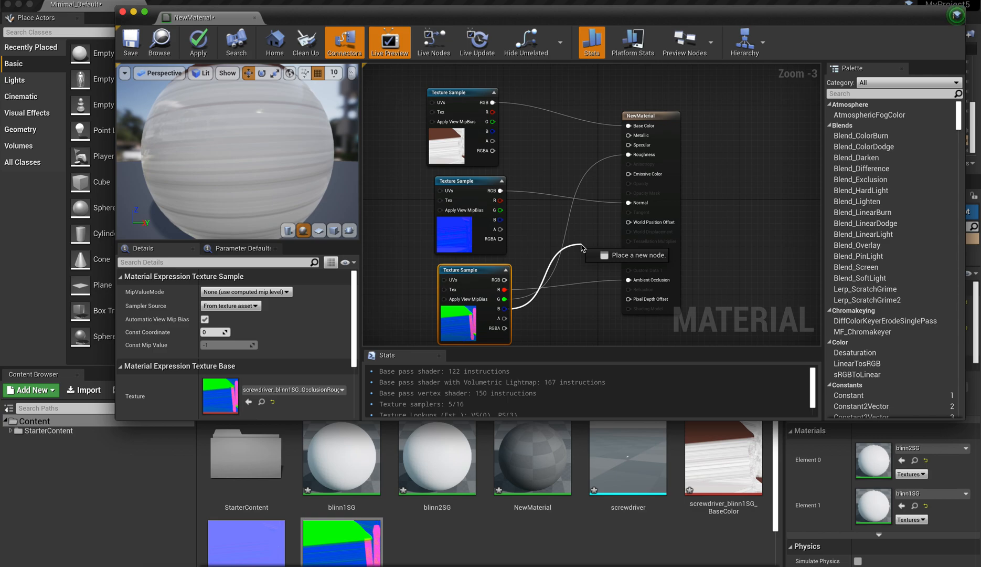
left_click_drag(581, 247, 581, 247)
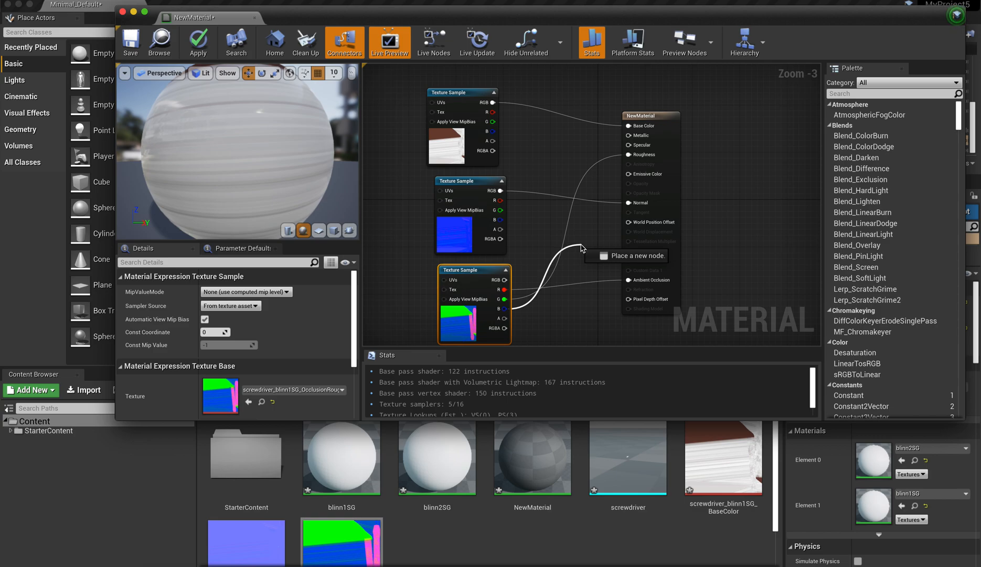
left_click_drag(581, 245, 628, 136)
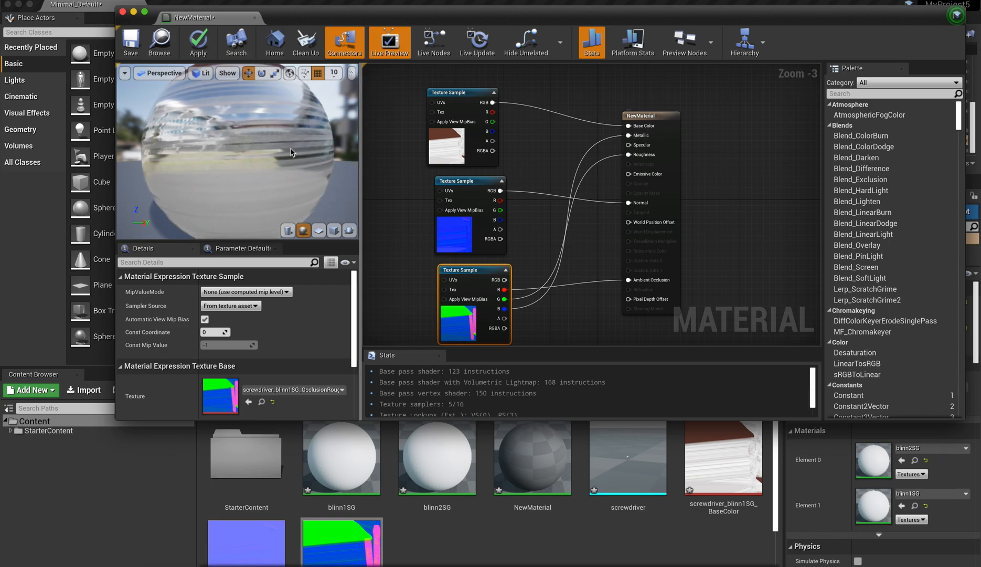
left_click_drag(226, 158, 275, 134)
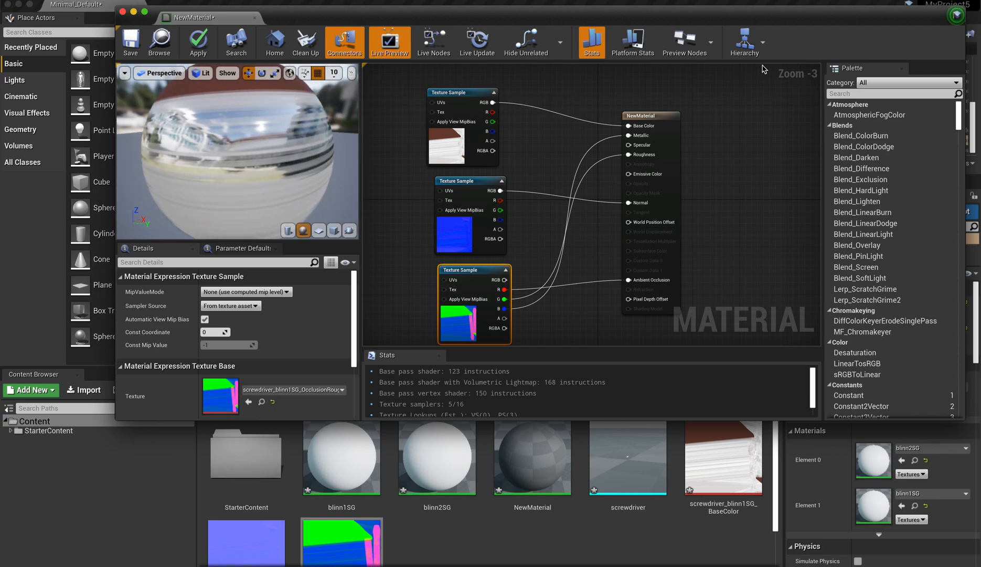
Step: Apply the changes to NewMaterial, save it, and close the material editor
left_click_drag(815, 23, 791, 27)
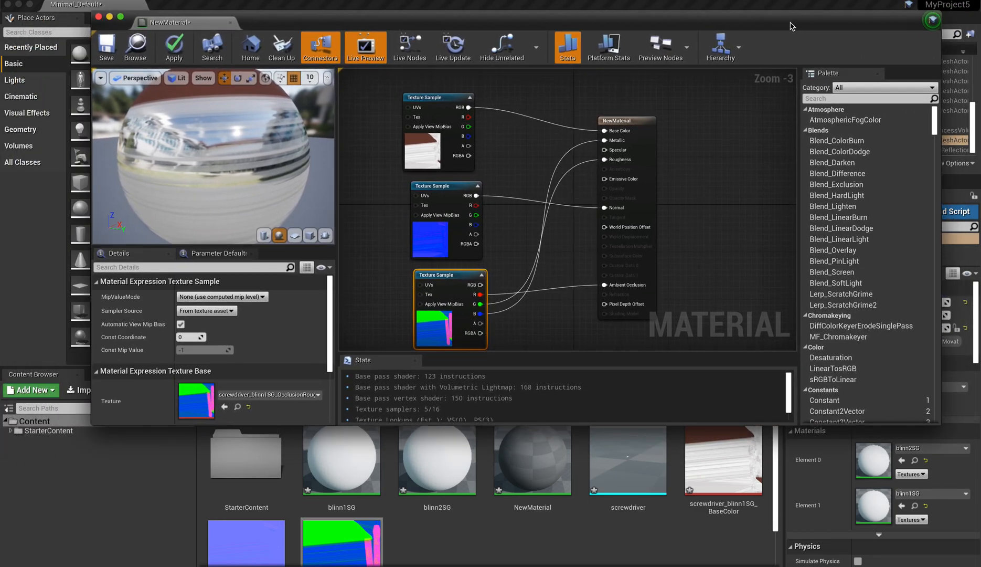
scroll(751, 341, "down", 9)
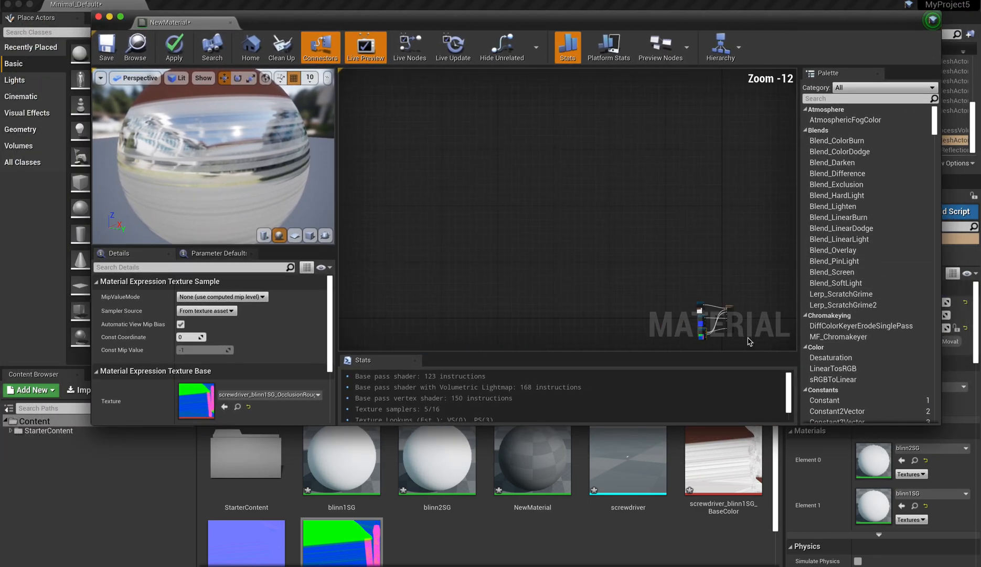
scroll(747, 345, "up", 12)
scroll(747, 344, "down", 1)
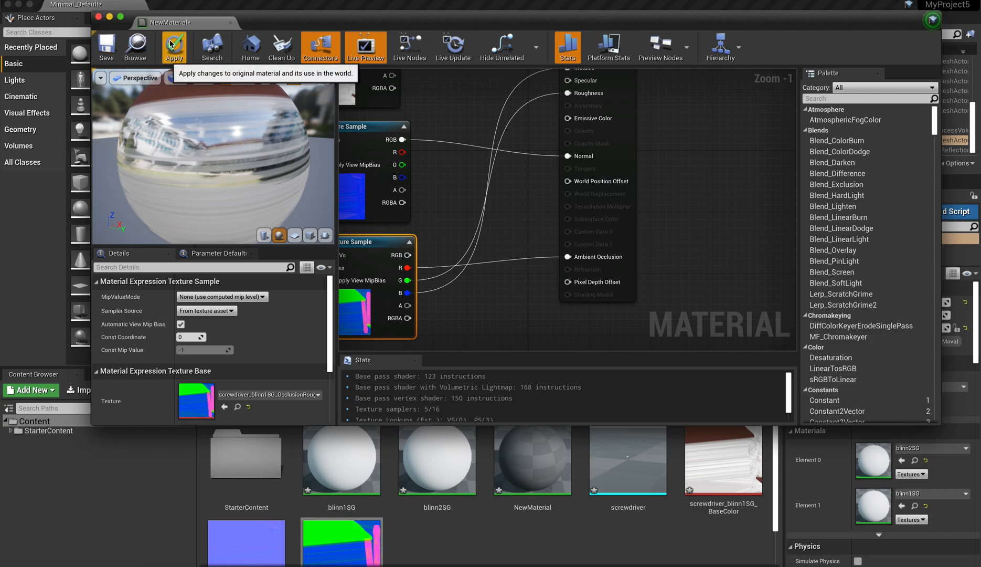
left_click(148, 56)
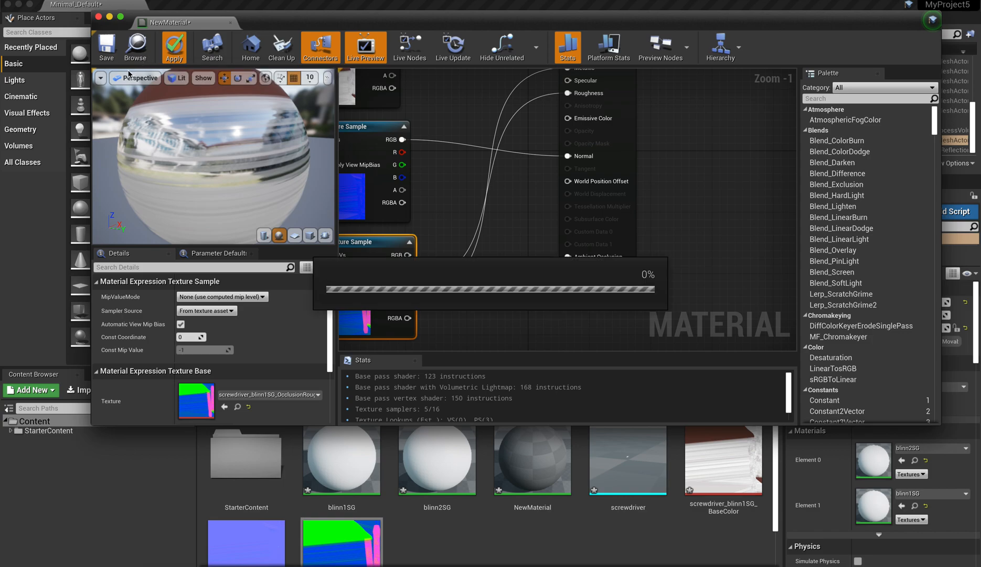
left_click(107, 55)
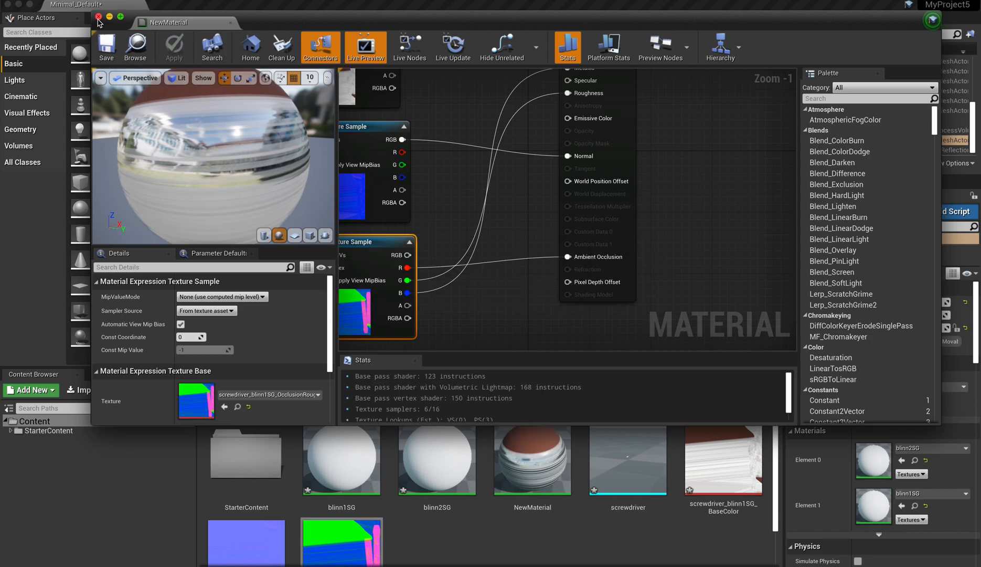
left_click(98, 17)
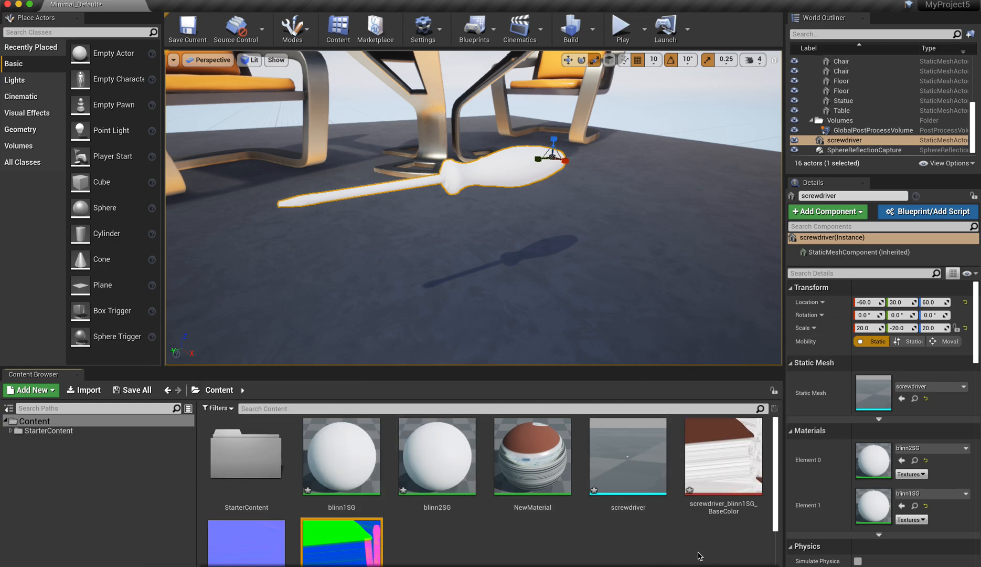
Step: Rename the NewMaterial asset in the Content folder as metal_screwdriver
left_click(531, 508)
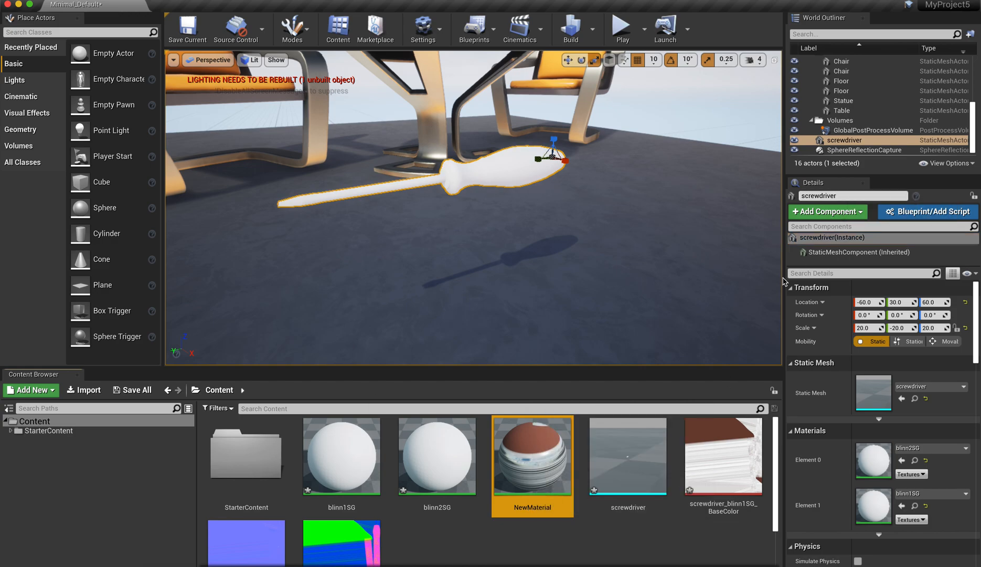
right_click(539, 510)
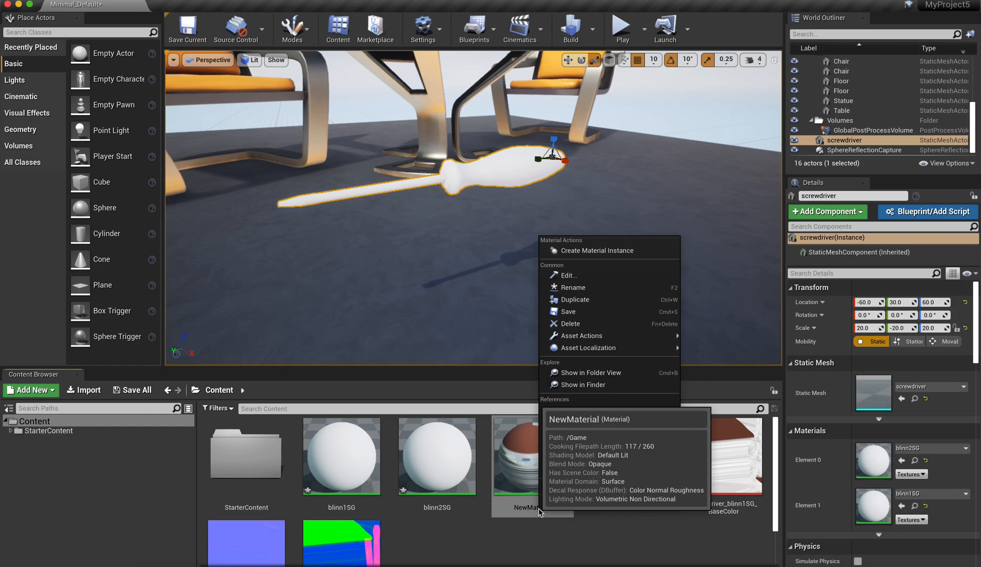
left_click(573, 287)
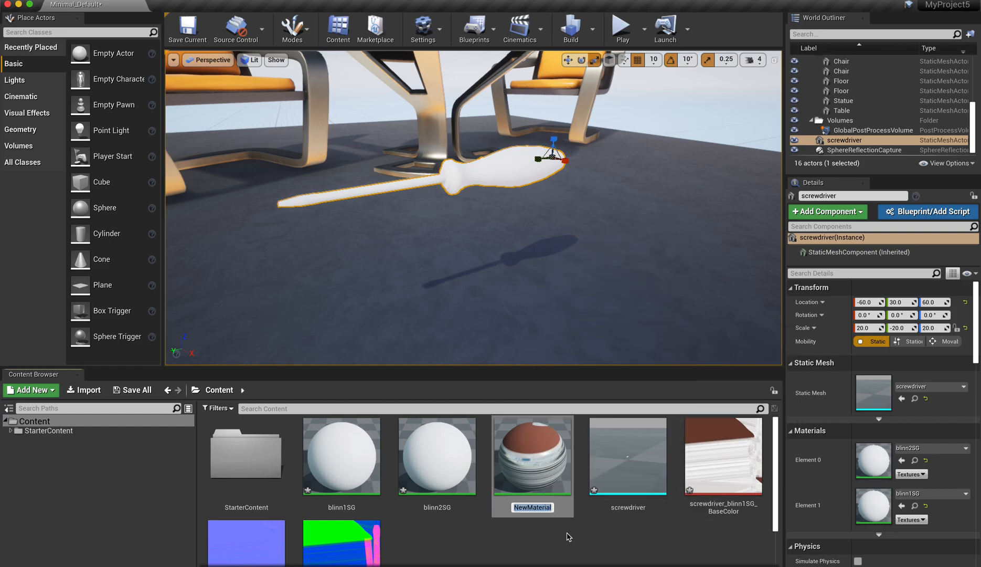
type("metal_screwdriver")
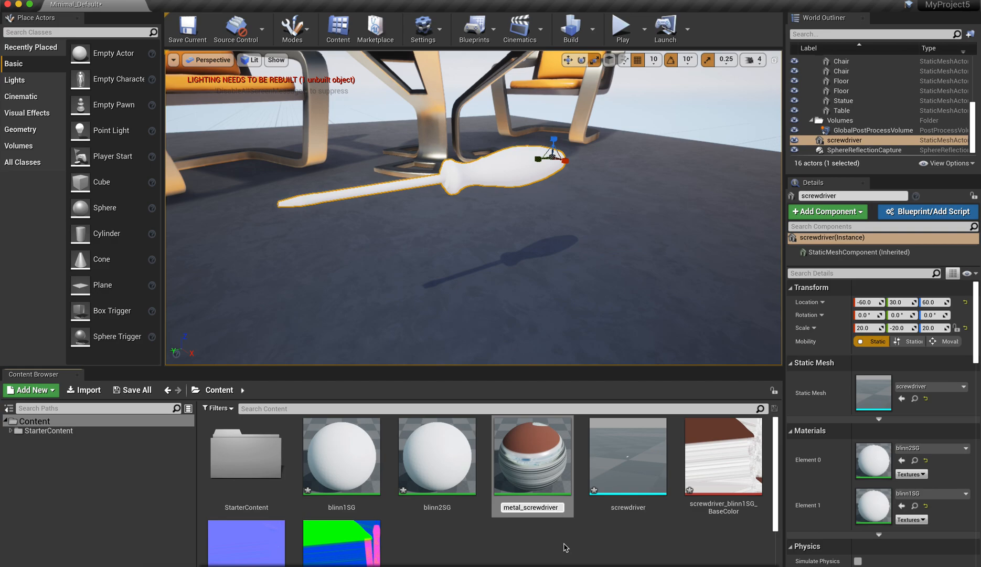
key("Return")
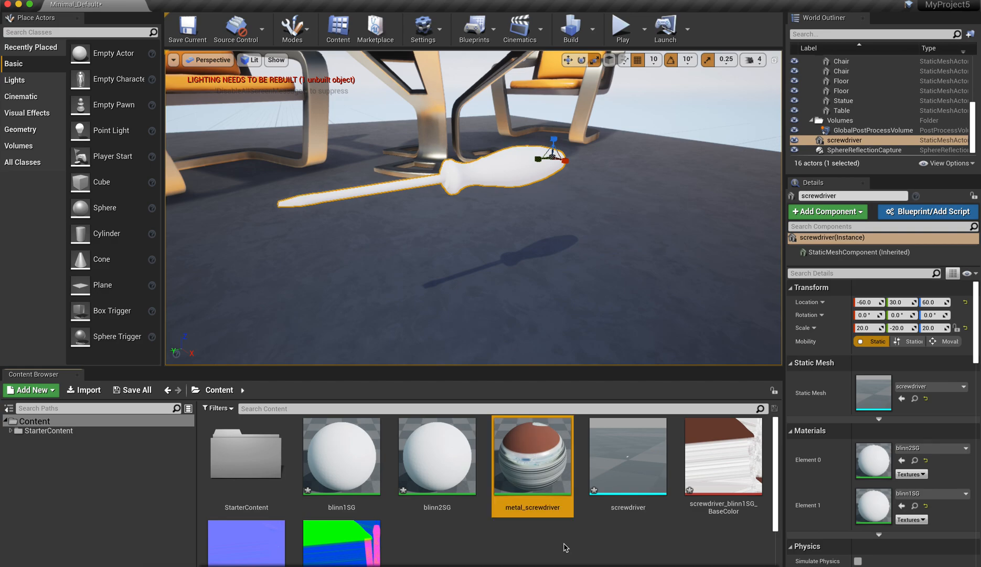
Step: Assign the metal_screwdriver material to the shaft of the screwdriver in the level and inspect it from closer up
left_click_drag(544, 439, 389, 187)
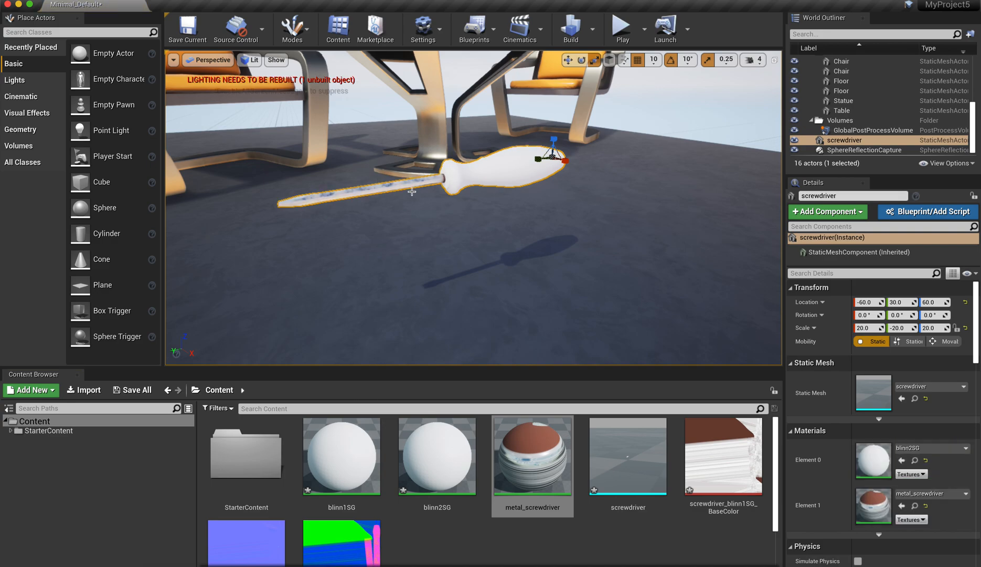
left_click_drag(451, 199, 478, 252, "alt")
scroll(473, 207, "up", 5)
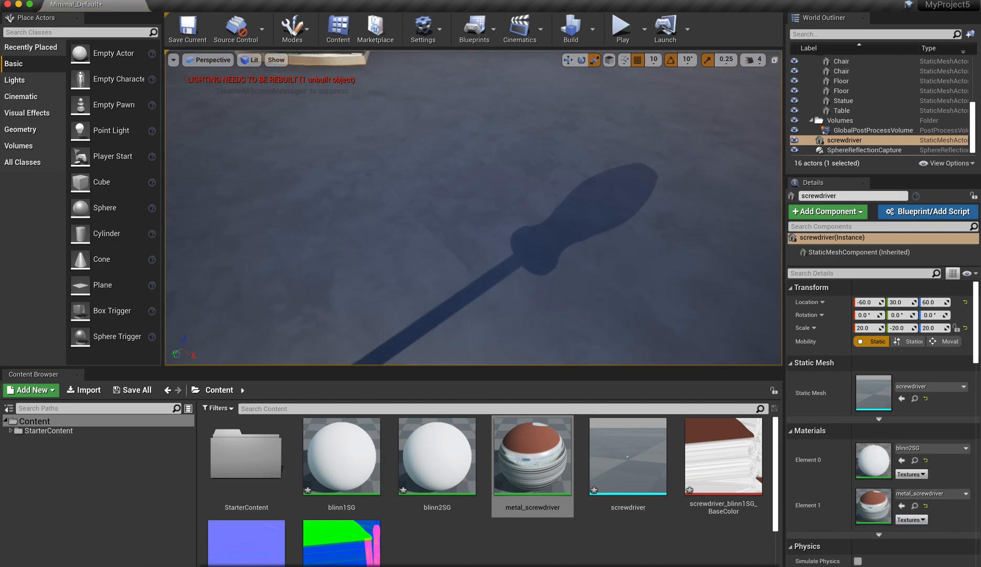
scroll(473, 208, "down", 10)
scroll(473, 208, "up", 8)
left_click_drag(328, 237, 315, 272, "alt")
mouse_move(483, 227)
left_mouse_down("alt")
mouse_move(509, 210)
mouse_move(516, 181)
mouse_move(504, 215)
mouse_move(483, 227)
left_mouse_up("alt")
right_click_drag(484, 227, 456, 227, "alt")
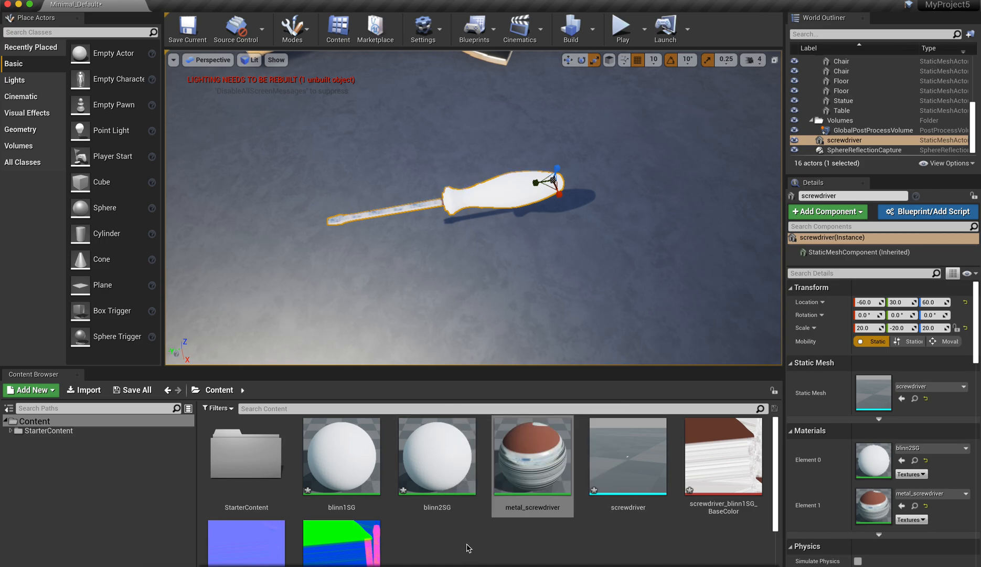
Step: Create a second material in the Content folder, keeping the default name NewMaterial
right_click(428, 551)
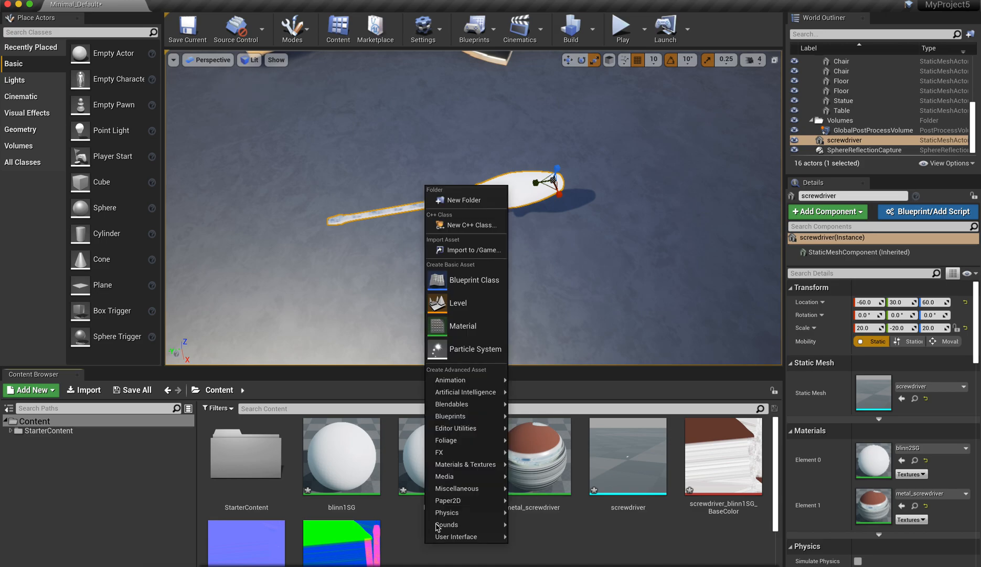
left_click(467, 325)
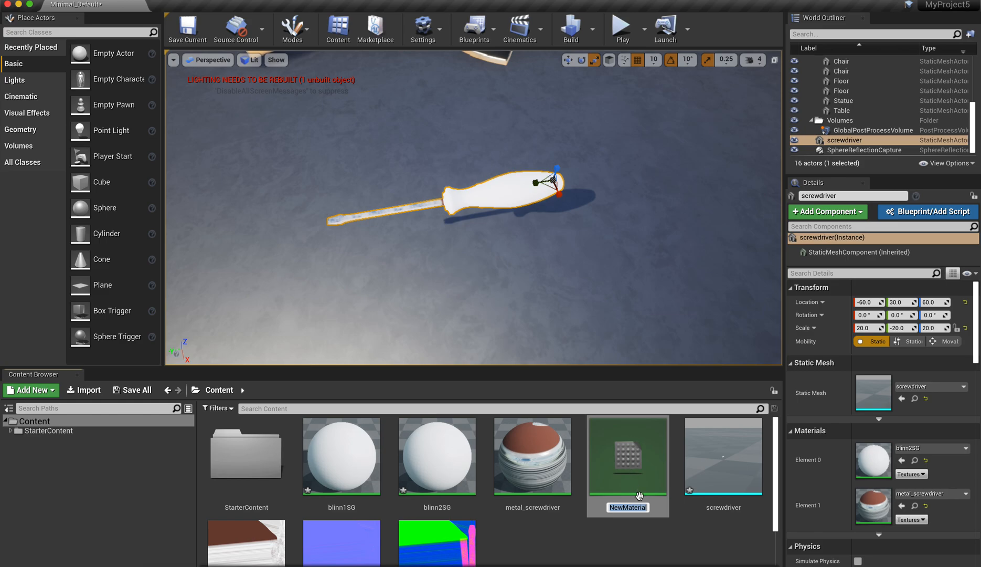
key("Return")
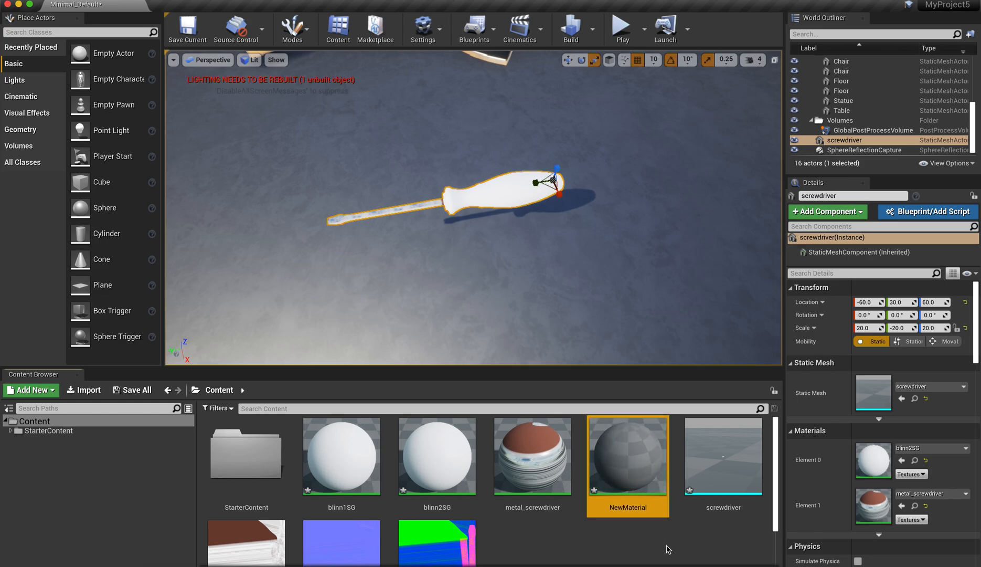
key("super+Tab")
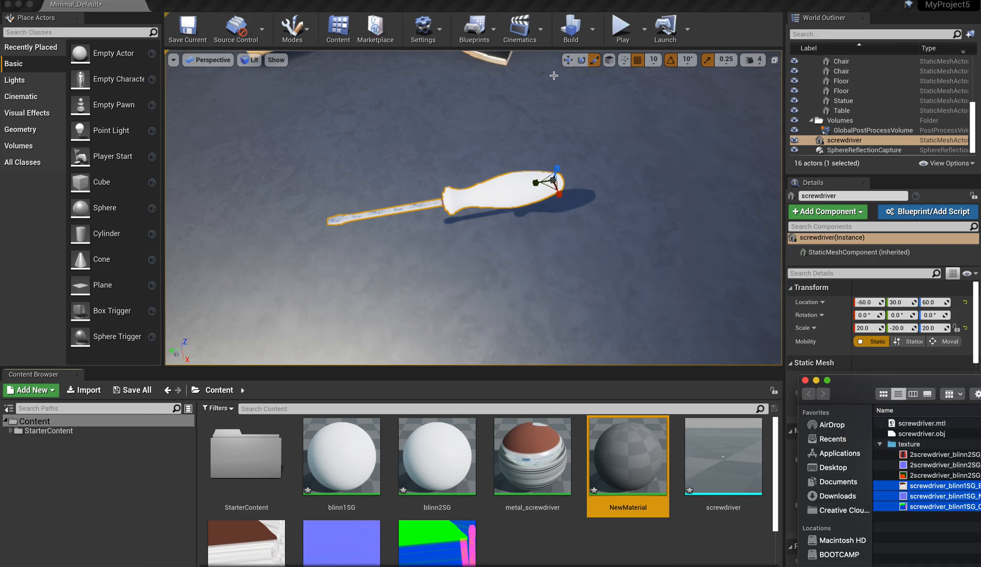
key("super+Tab")
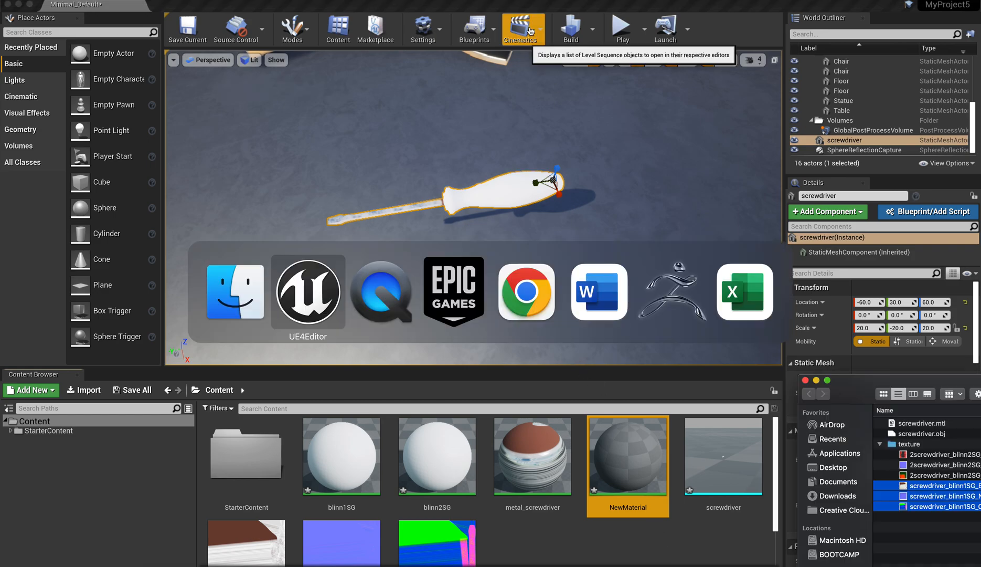
key("super+Tab")
key("super+Tab")
key("super+Tab")
key("super+Tab")
key("super+Tab")
key("super+Tab")
key("super+Tab")
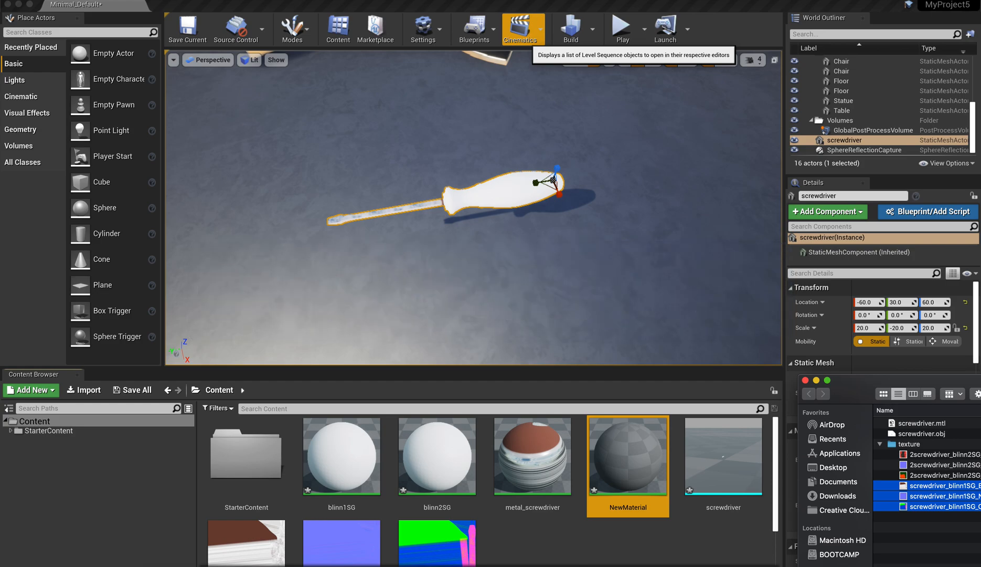
Step: Move the editor window to uncover the desktop, switch to Finder, and open the a_screwdriver_3 folder on the Desktop
left_click_drag(166, 4, 196, 9)
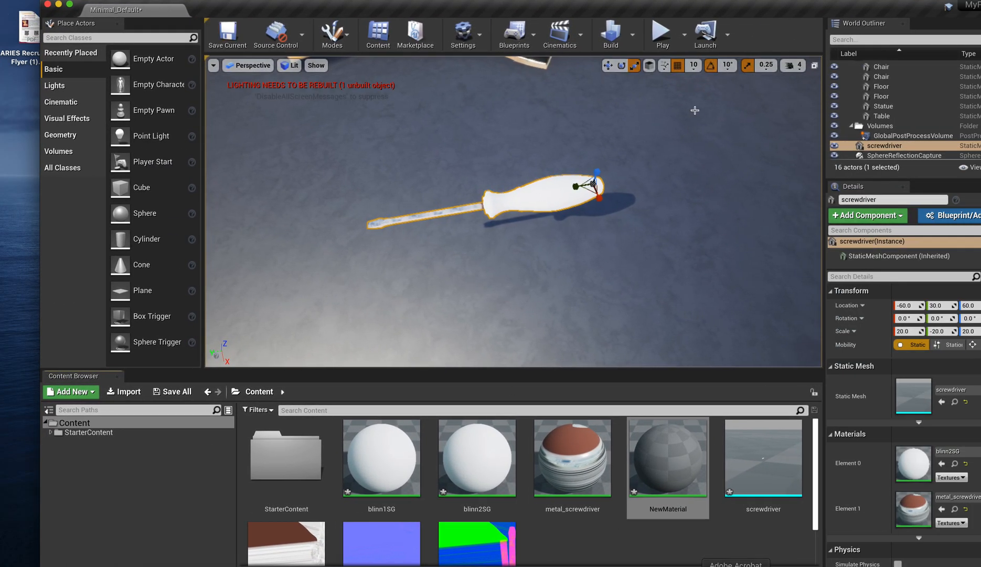
left_click_drag(766, 10, 750, 50)
left_click(279, 19)
mouse_move(280, 20)
left_mouse_down()
mouse_move(292, 10)
mouse_move(276, 17)
left_mouse_up()
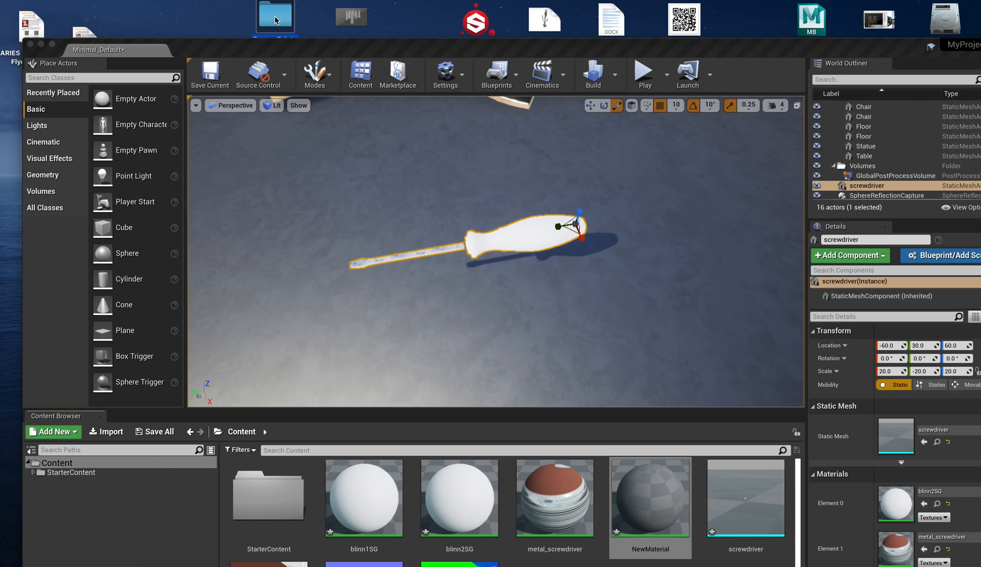
double_click(276, 20)
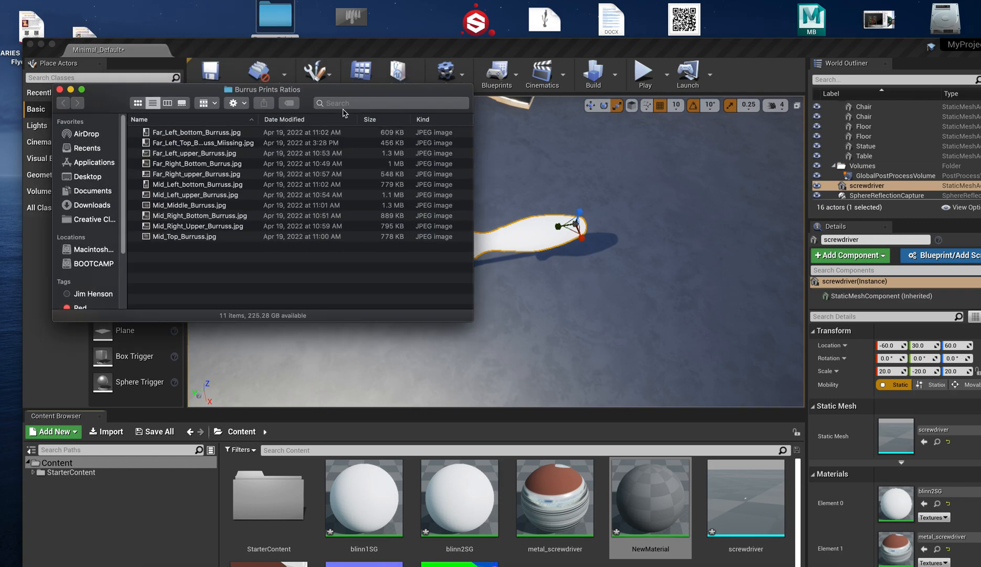
left_click(88, 176)
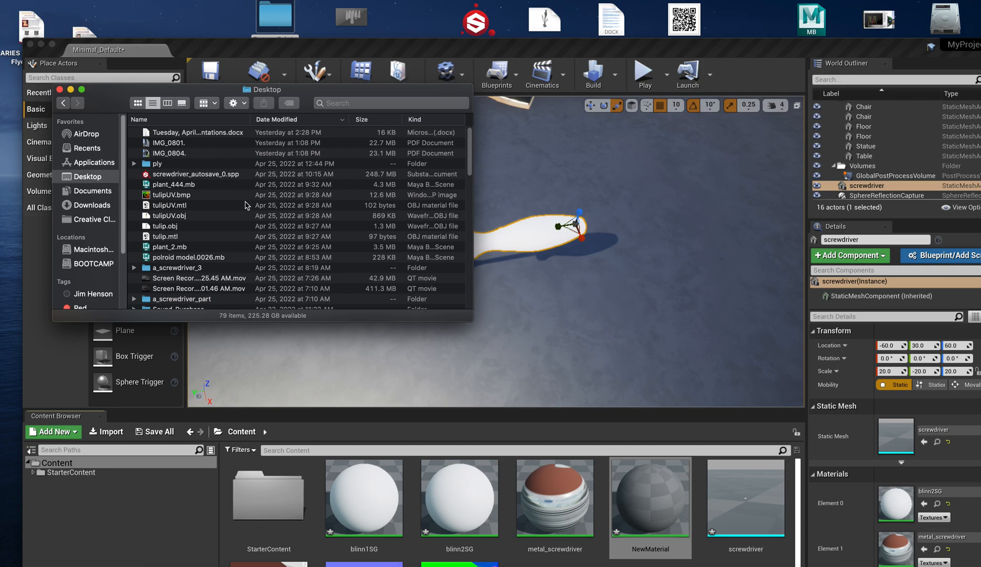
double_click(217, 268)
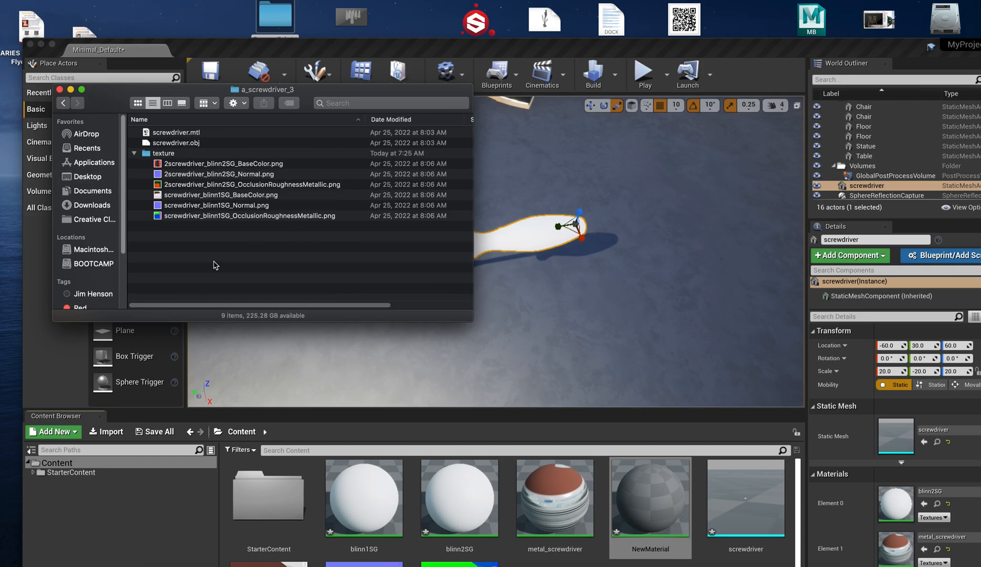
Step: Import the 2screwdriver_blinn2SG BaseColor, Normal and OcclusionRoughnessMetallic PNGs into the Content folder and accept the normal map import
left_click(180, 164)
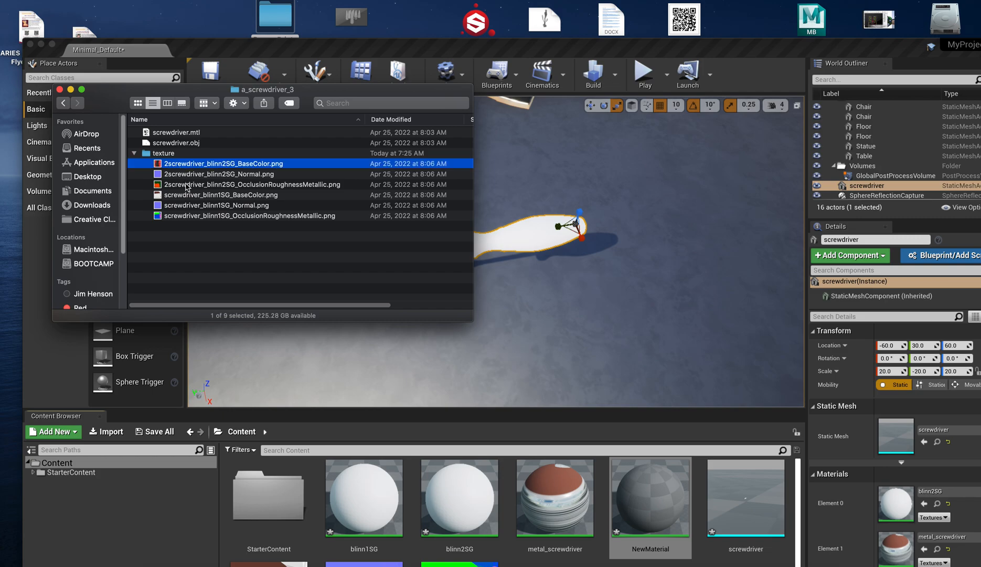
left_click(186, 184, "shift")
left_click_drag(158, 185, 706, 563)
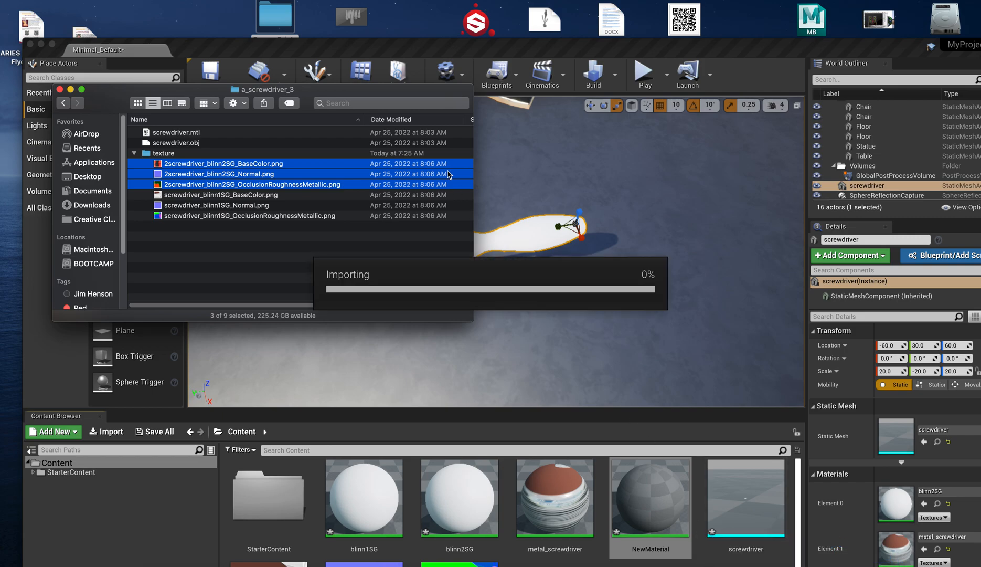
left_click(549, 51)
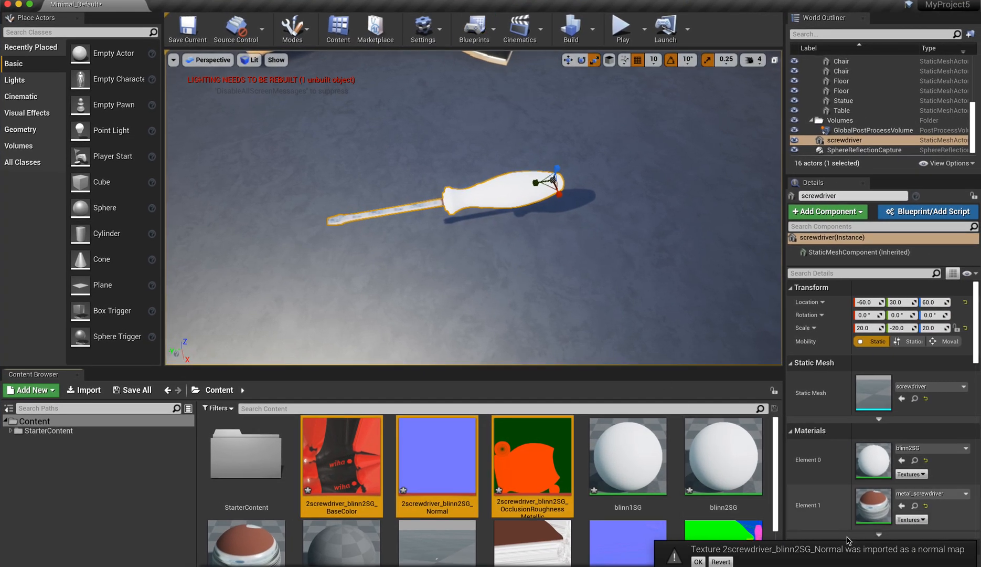
left_click(699, 561)
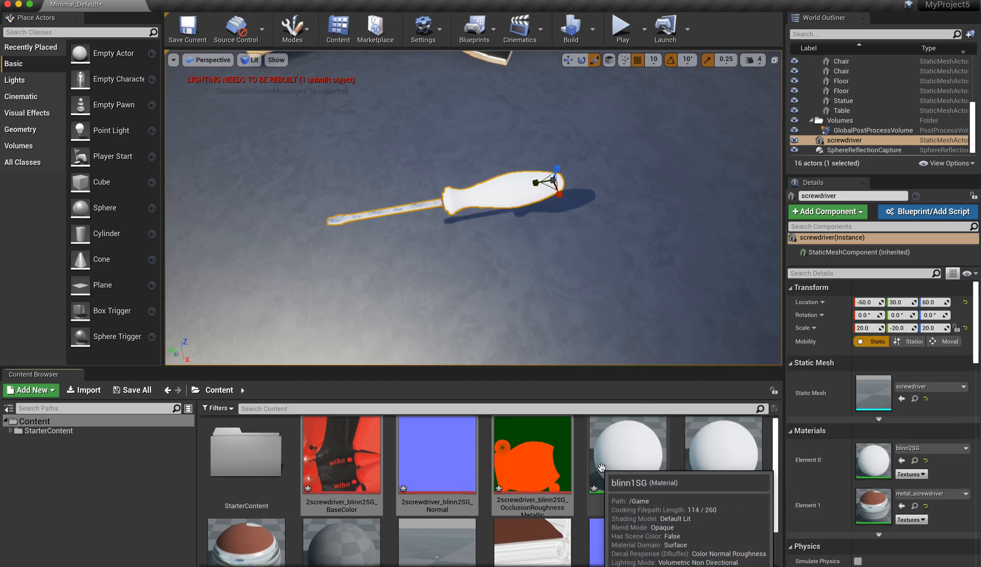
scroll(609, 462, "down", 1)
scroll(606, 467, "up", 1)
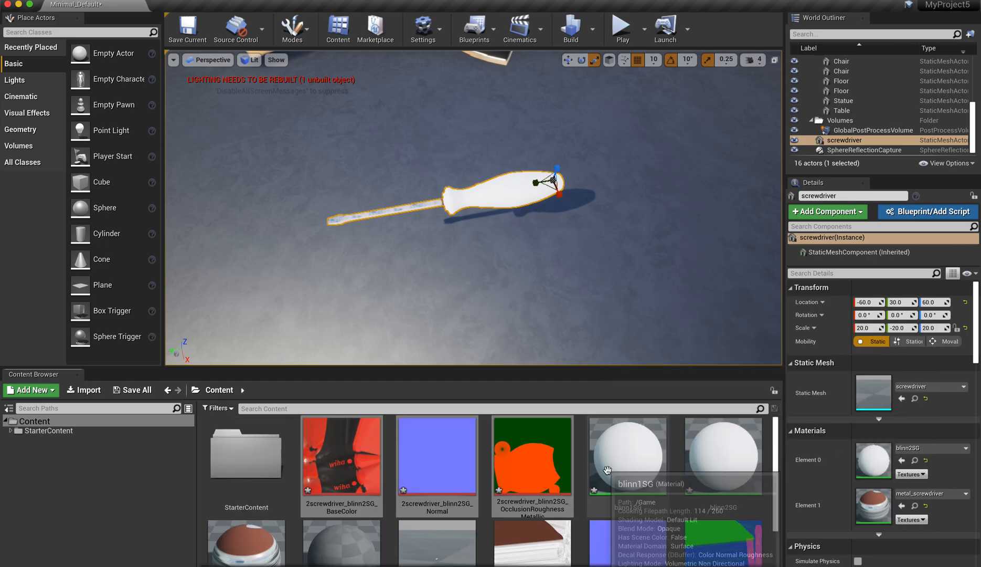
left_click_drag(775, 508, 765, 399)
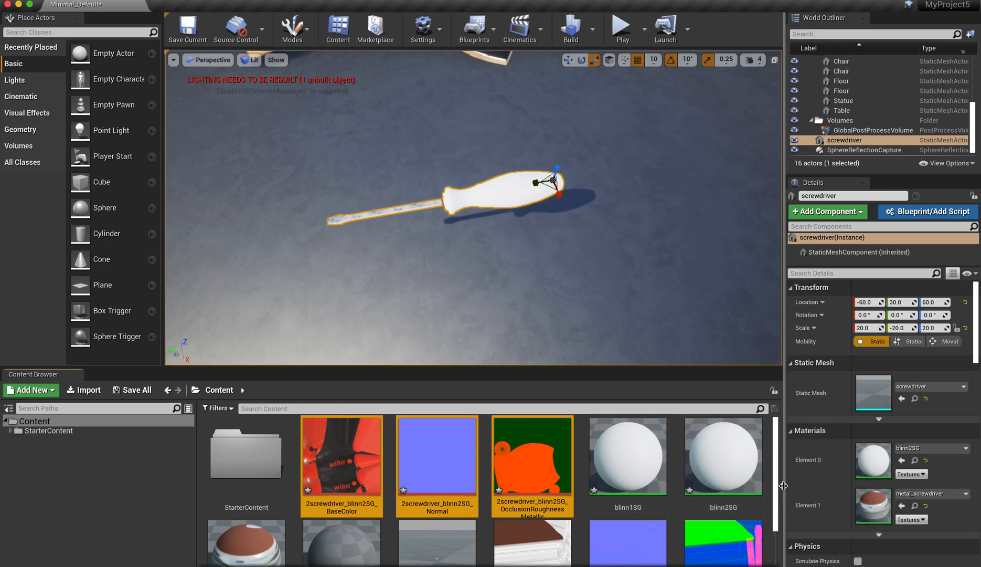
Step: Open NewMaterial for editing, add the 2screwdriver_blinn2SG BaseColor texture to its graph, and connect its RGB output to Base Color
scroll(746, 485, "down", 1)
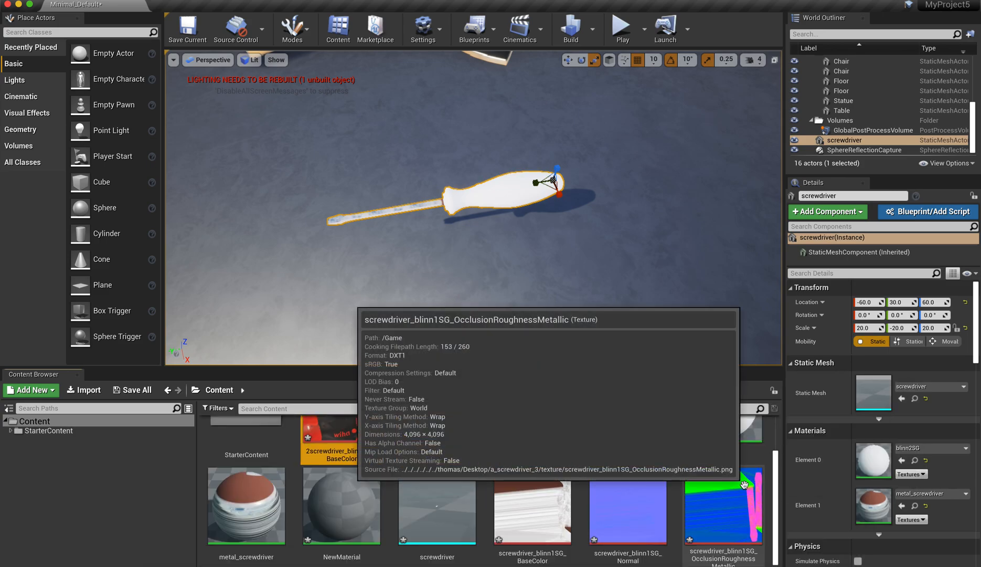
double_click(351, 510)
left_click_drag(615, 218, 659, 122)
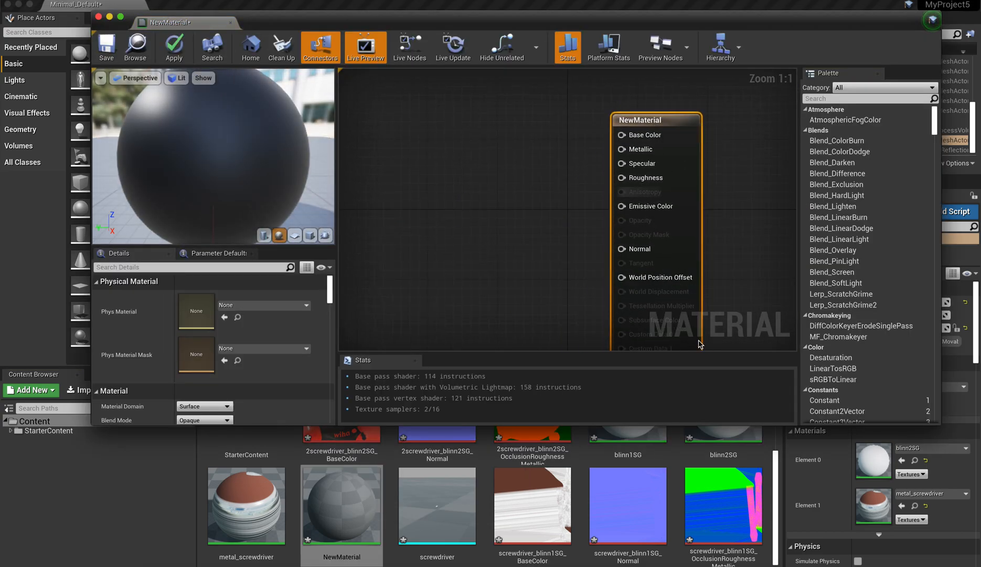
scroll(702, 503, "up", 1)
scroll(702, 504, "up", 1)
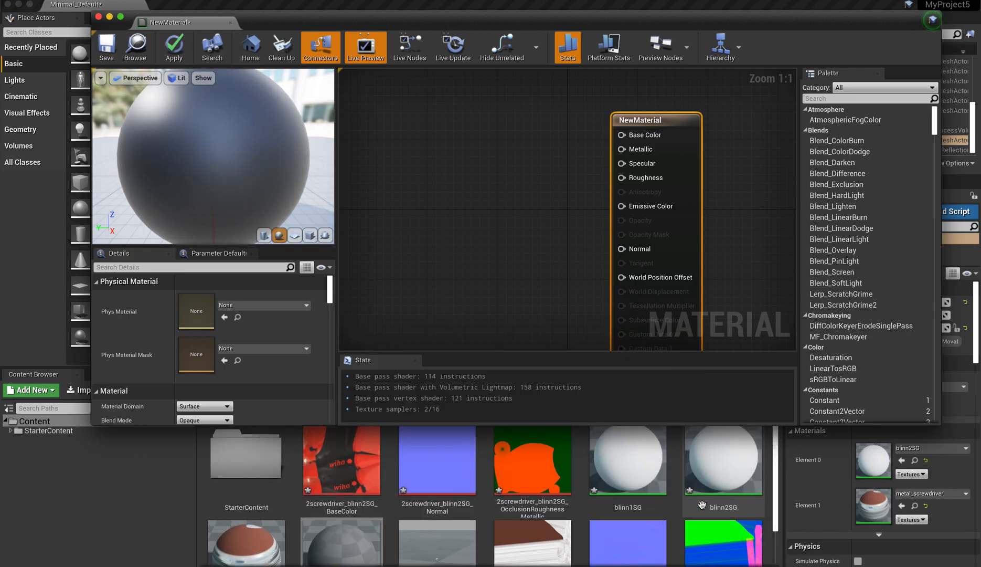
left_click_drag(341, 459, 412, 152)
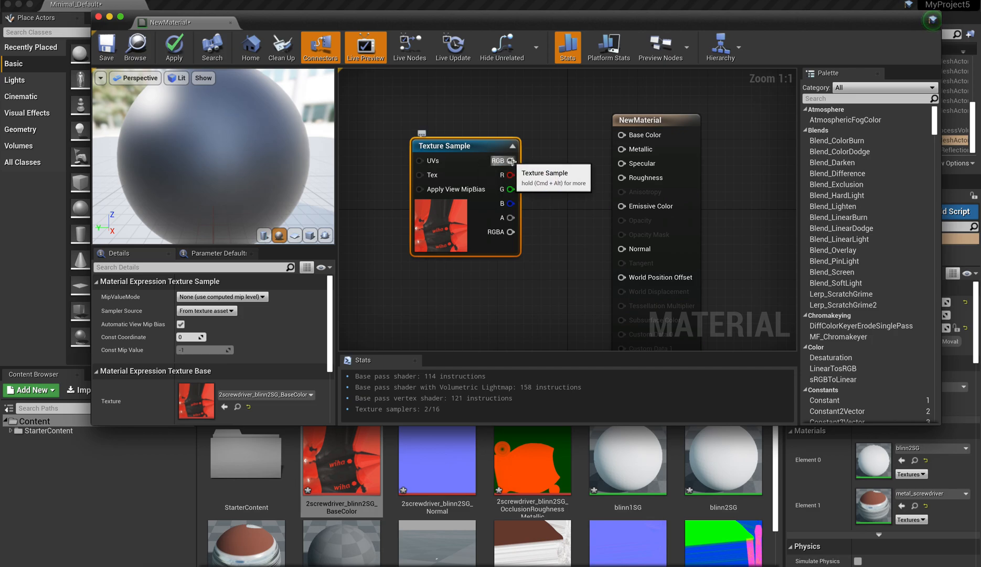
left_click_drag(511, 161, 622, 135)
left_click_drag(491, 145, 524, 96)
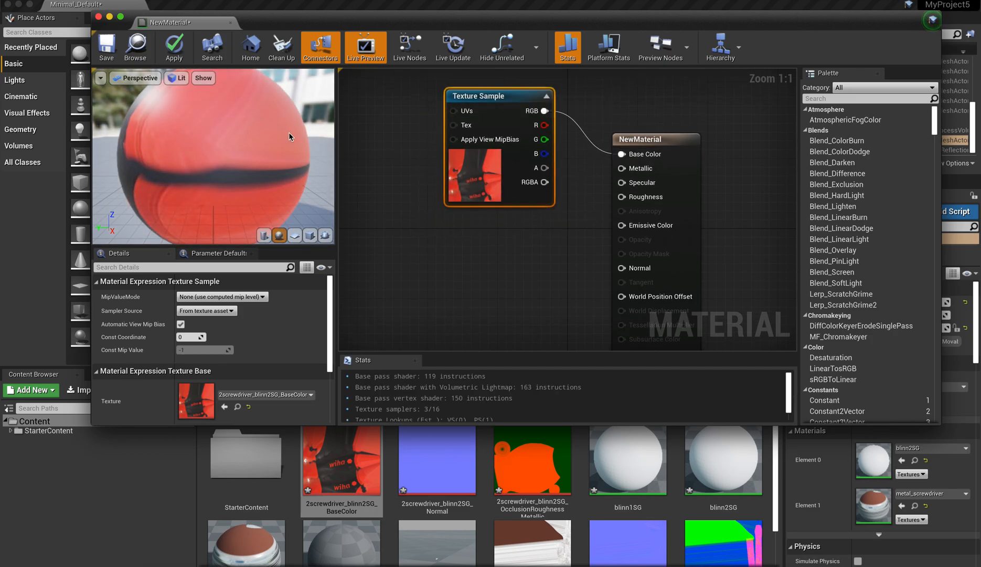
Step: Examine the base color texture on the preview sphere from several angles and check the material graph's node layout
left_click_drag(234, 151, 257, 210)
left_click_drag(347, 161, 389, 144)
left_click_drag(293, 152, 79, 252)
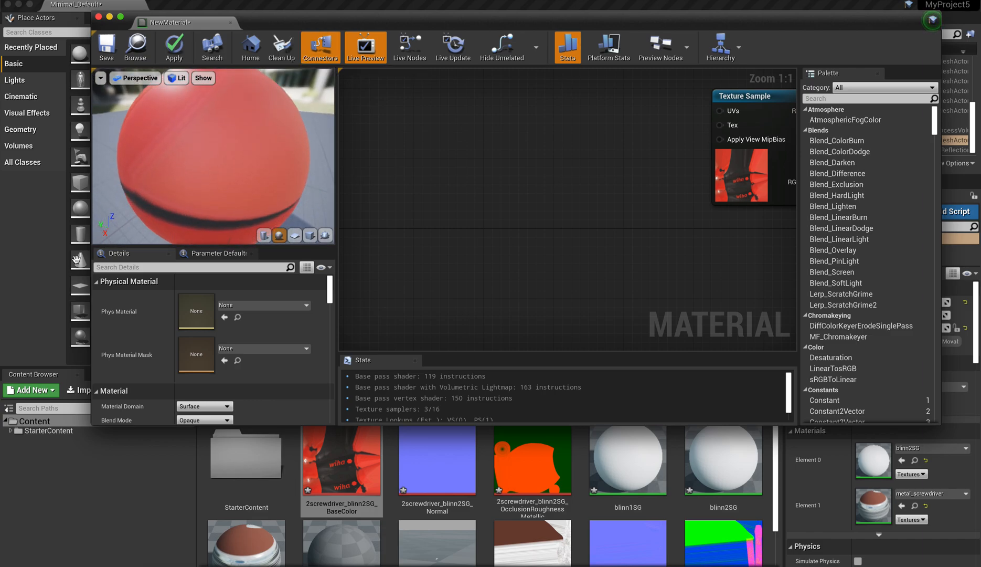
left_click_drag(133, 219, 18, 268)
left_click_drag(132, 211, 50, 216)
scroll(664, 295, "down", 7)
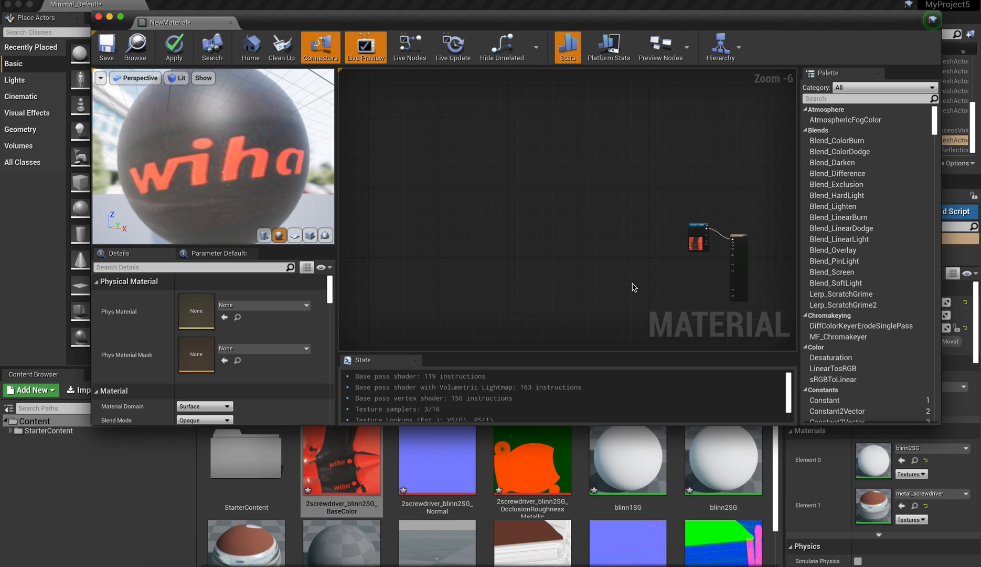
scroll(781, 279, "up", 6)
scroll(779, 282, "down", 2)
scroll(776, 282, "up", 1)
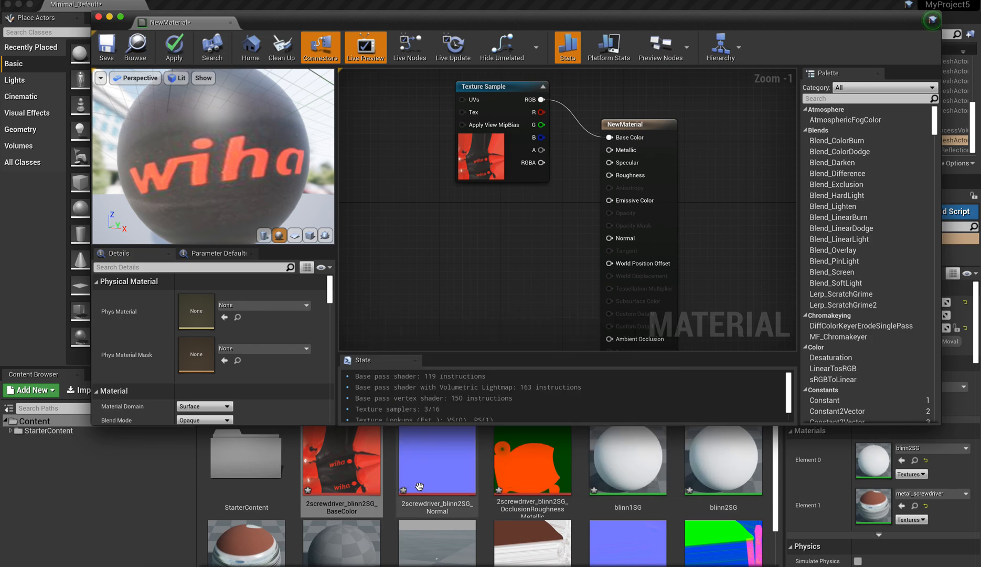
Step: Add the 2screwdriver_blinn2SG Normal texture to the graph, connect its RGB output to Normal, and place the node beside the base color sample
left_click_drag(423, 472, 453, 215)
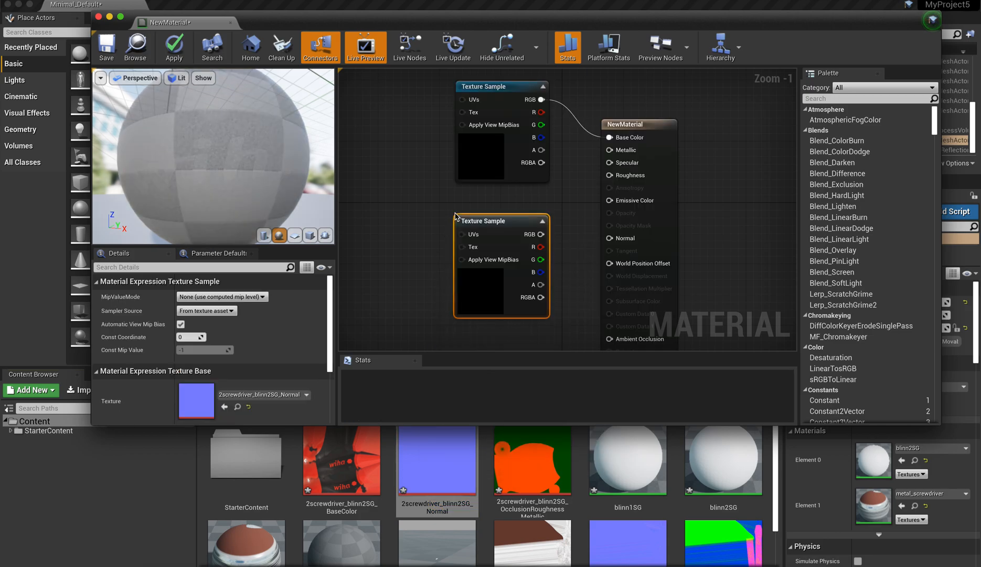
left_click_drag(540, 235, 609, 239)
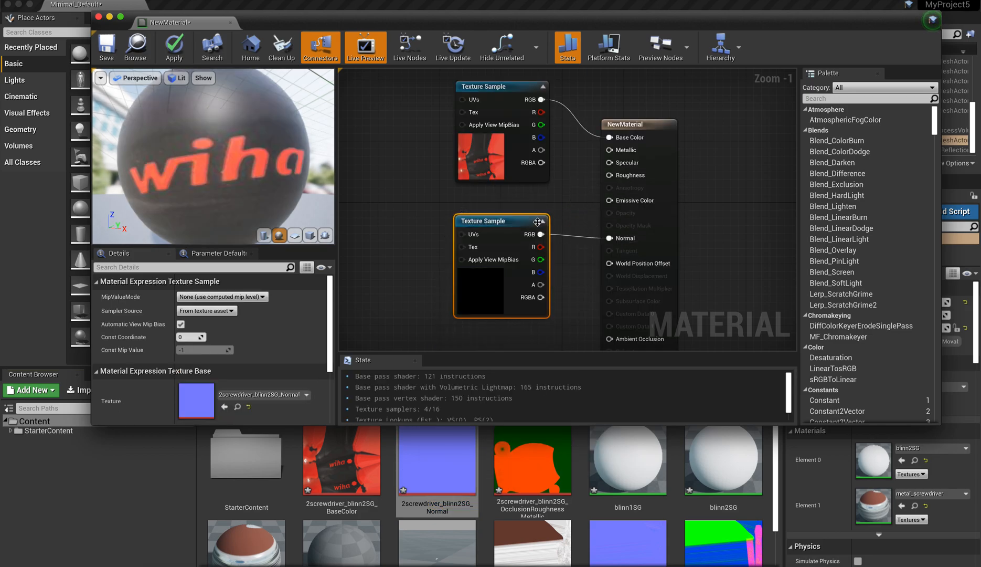
left_click_drag(526, 218, 427, 183)
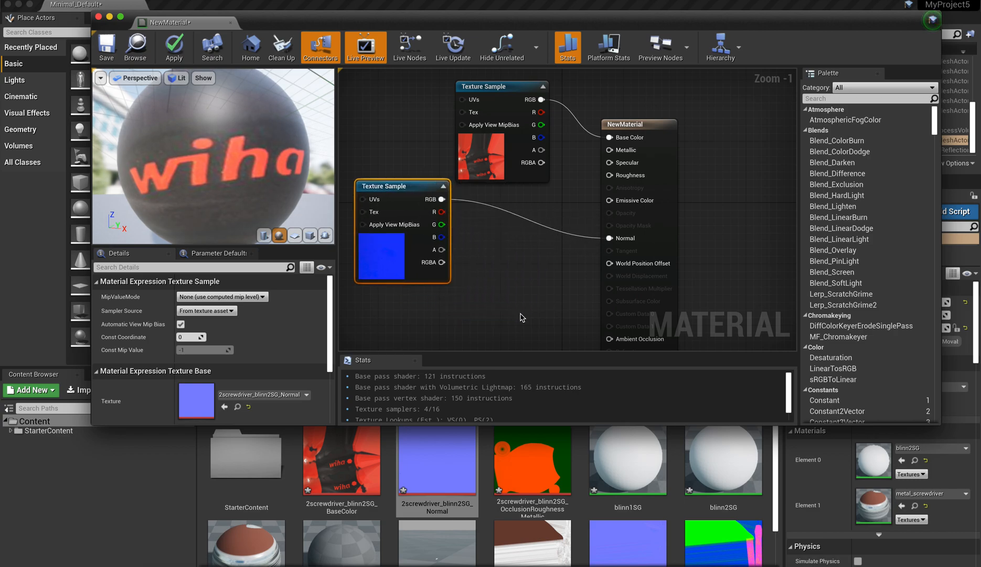
Step: Add the 2screwdriver_blinn2SG OcclusionRoughnessMetallic texture and connect its R, G and B outputs to Ambient Occlusion, Roughness and Metallic respectively
left_click_drag(533, 462, 490, 272)
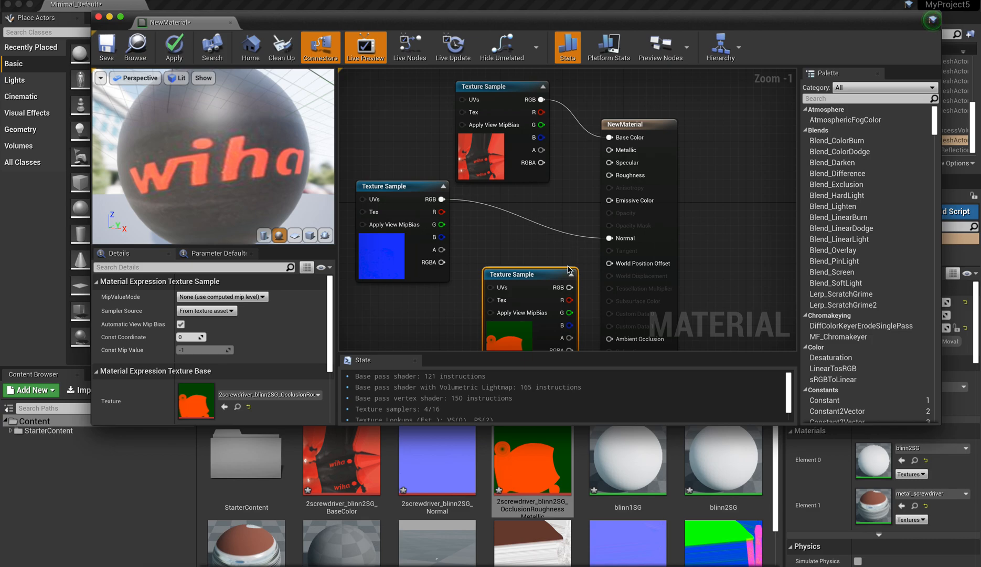
left_click_drag(535, 273, 604, 265)
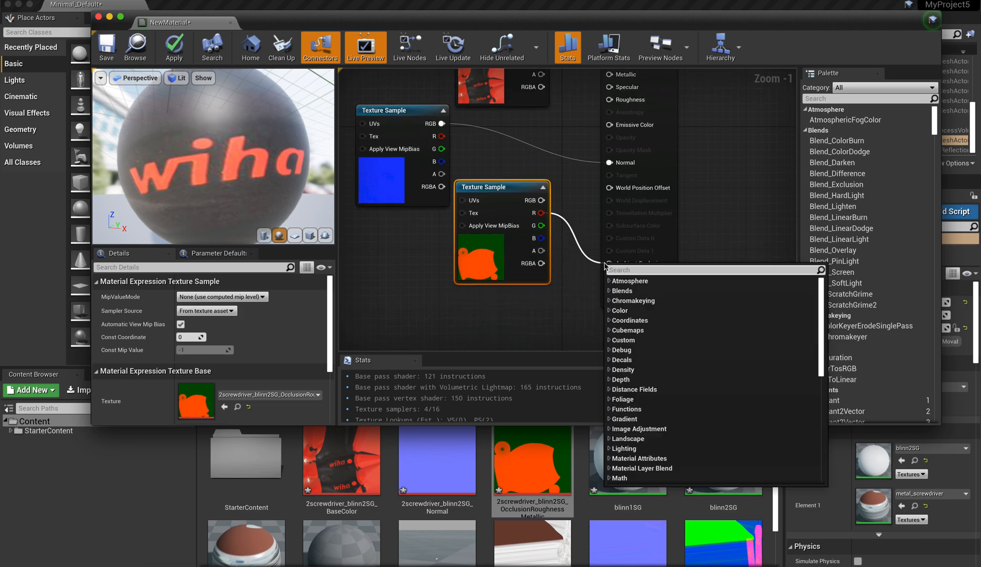
left_click(231, 160)
left_click_drag(231, 160, 243, 161)
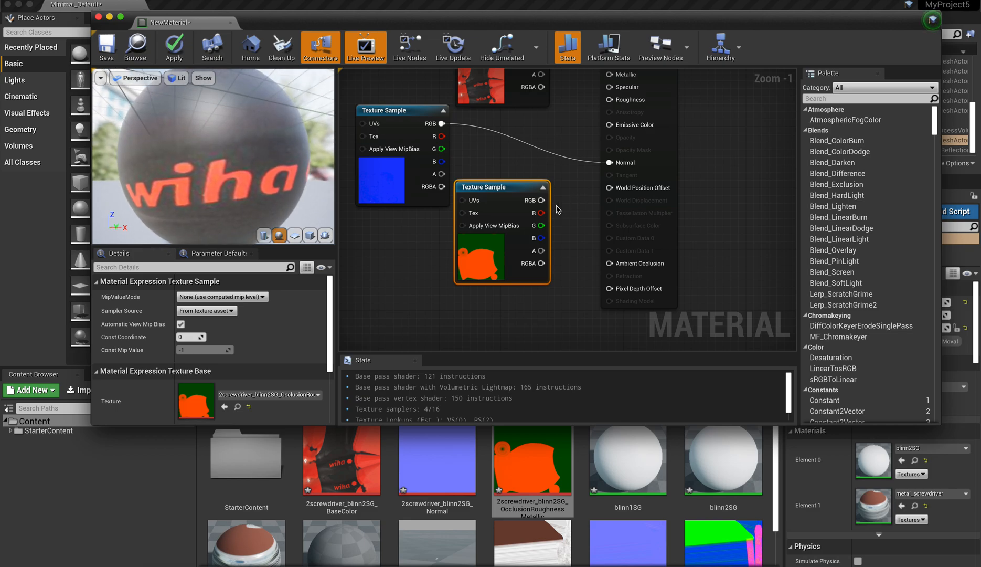
left_click_drag(541, 213, 612, 264)
left_click_drag(541, 225, 611, 99)
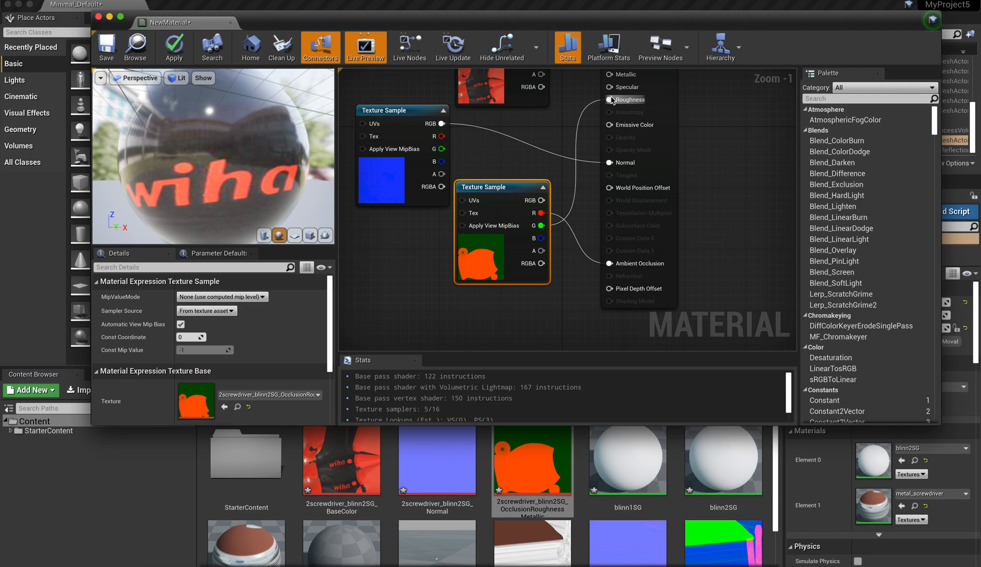
left_click_drag(541, 238, 609, 191)
Step: Check the finished material on the preview sphere, apply the changes to NewMaterial, and close the material editor
left_click_drag(277, 145, 331, 167)
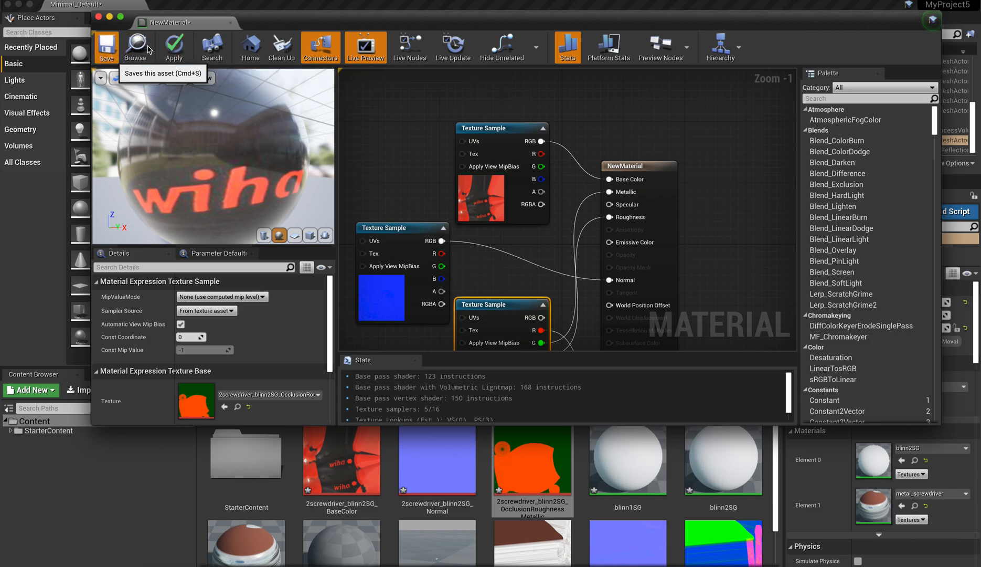
left_click(172, 50)
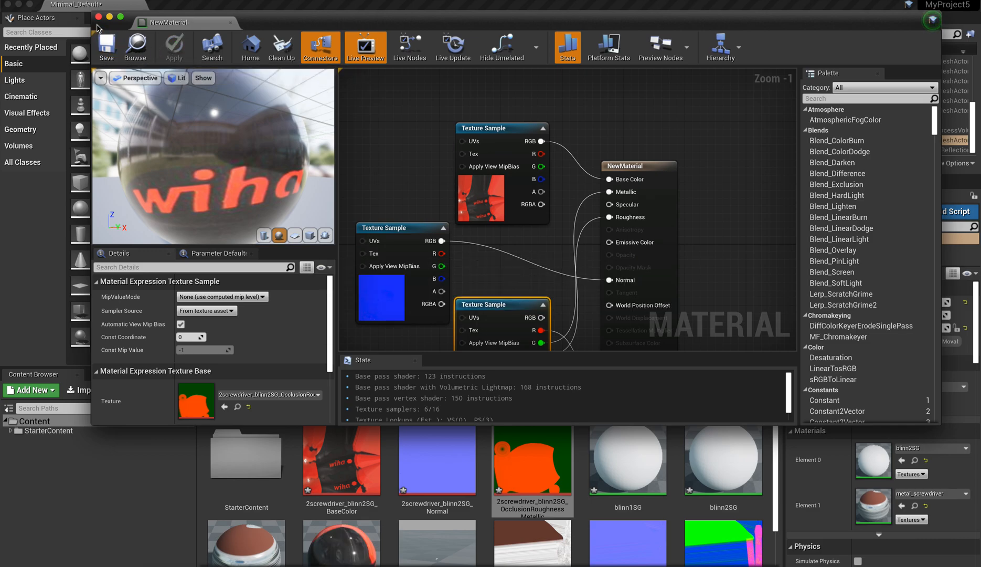
left_click(98, 17)
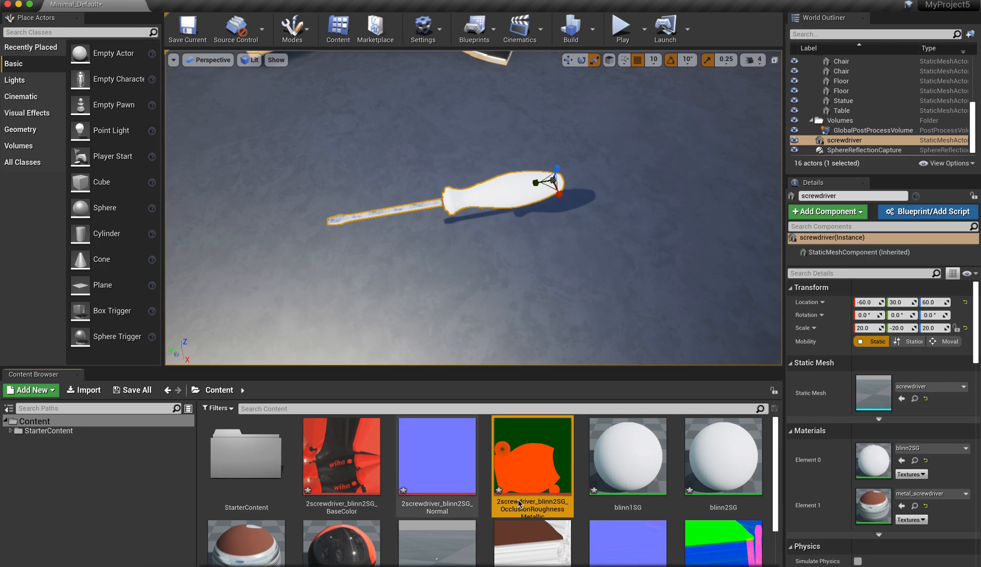
Step: Assign NewMaterial to the handle of the screwdriver in the level
scroll(366, 544, "down", 1)
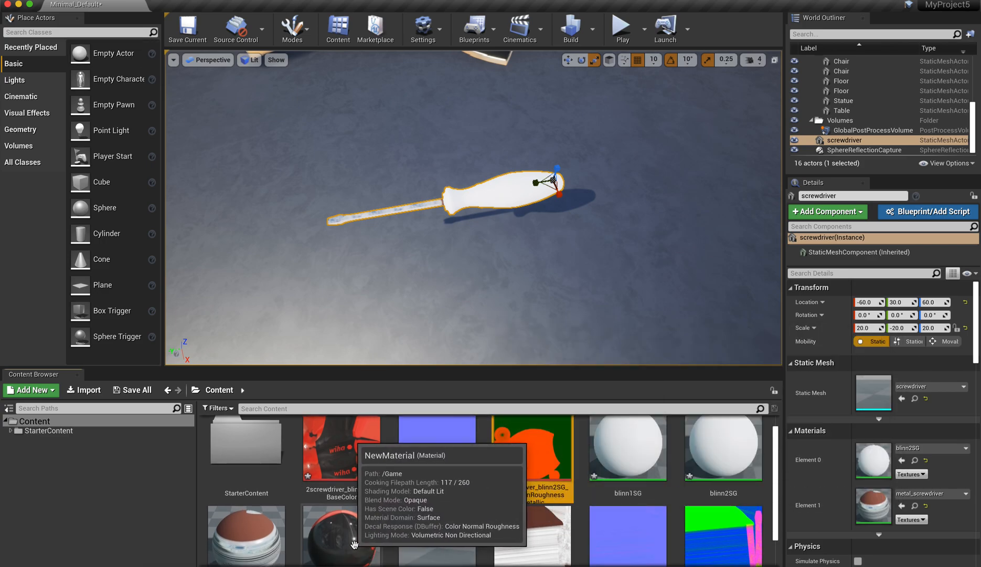
left_click_drag(354, 544, 502, 192)
scroll(489, 267, "up", 5)
scroll(490, 267, "down", 5)
scroll(490, 267, "up", 4)
scroll(489, 267, "down", 4)
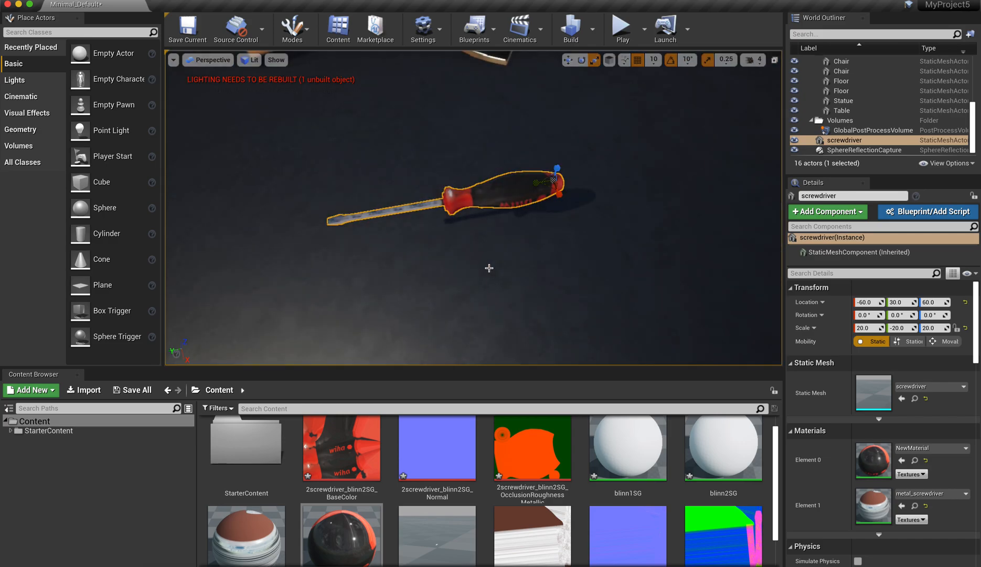
Step: Inspect the textured screwdriver's handle and shaft in the level from several angles and distances
left_click_drag(489, 268, 419, 252, "alt")
scroll(489, 267, "up", 4)
left_click_drag(489, 267, 486, 340, "alt")
scroll(490, 246, "down", 4)
scroll(454, 162, "up", 4)
scroll(451, 210, "down", 3)
left_click_drag(508, 266, 569, 163, "alt")
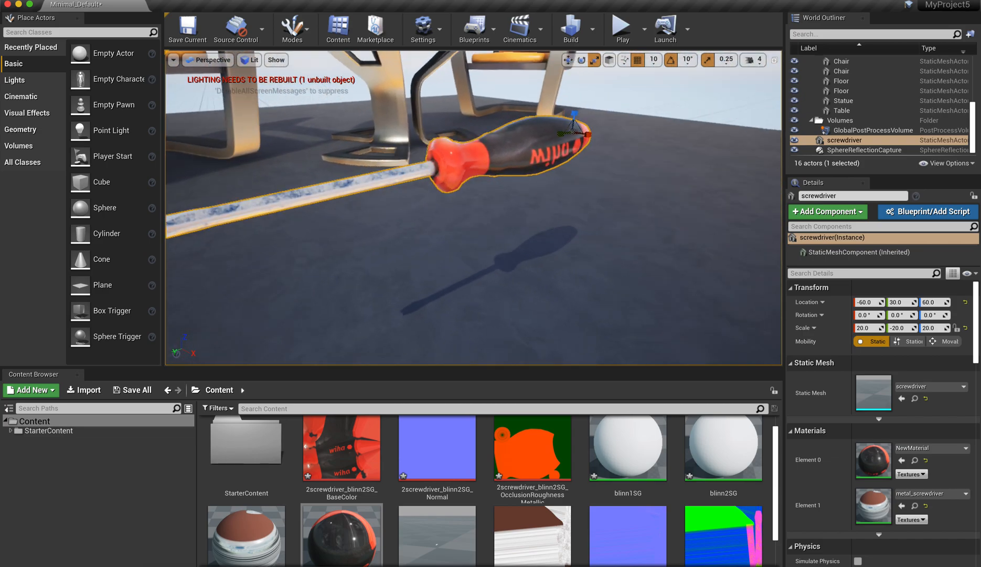
left_click_drag(488, 213, 466, 265, "alt")
left_click(586, 279)
left_click_drag(554, 278, 522, 254, "alt")
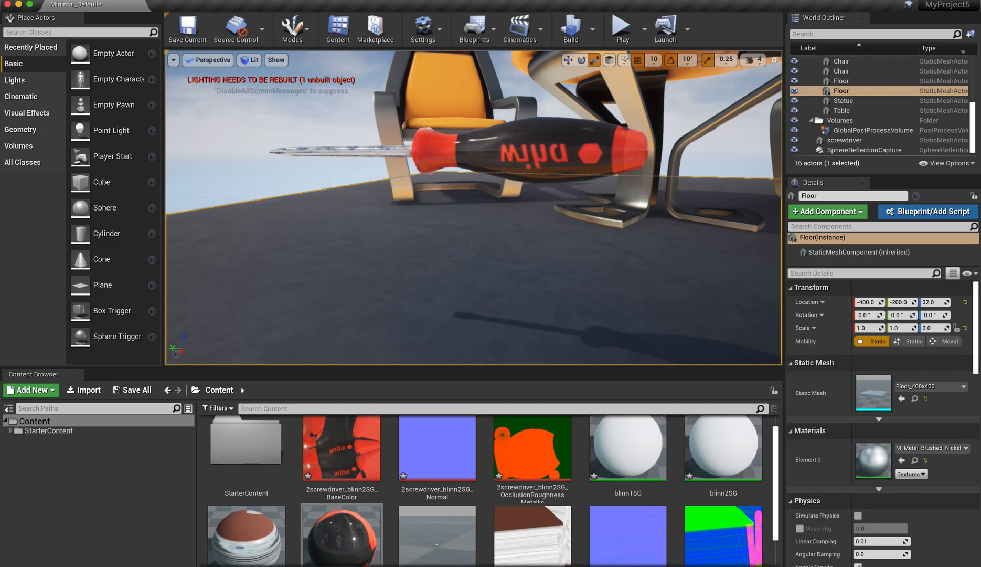
left_click_drag(522, 255, 453, 276, "alt")
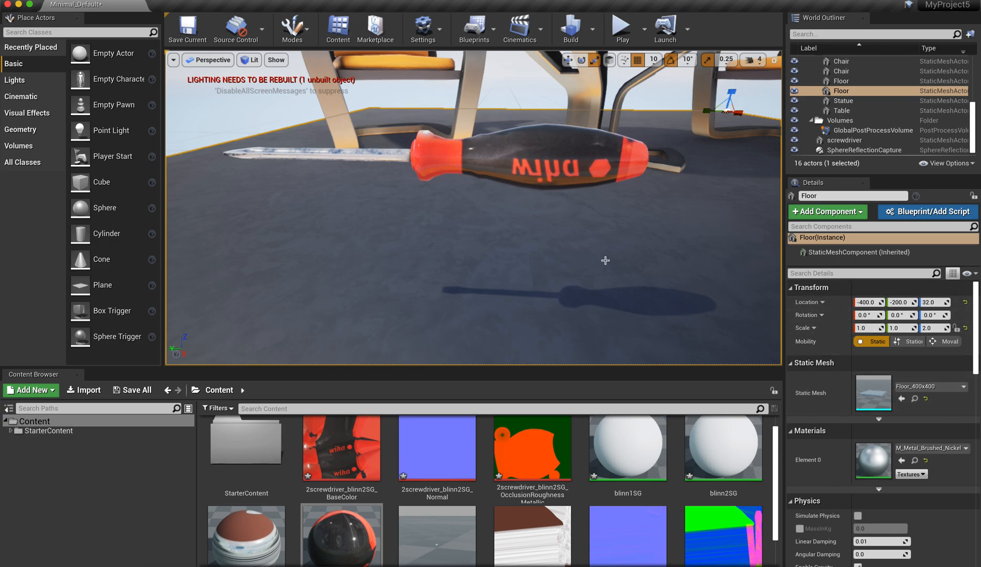
mouse_move(559, 251)
left_mouse_down("alt")
mouse_move(530, 253)
mouse_move(559, 253)
left_mouse_up("alt")
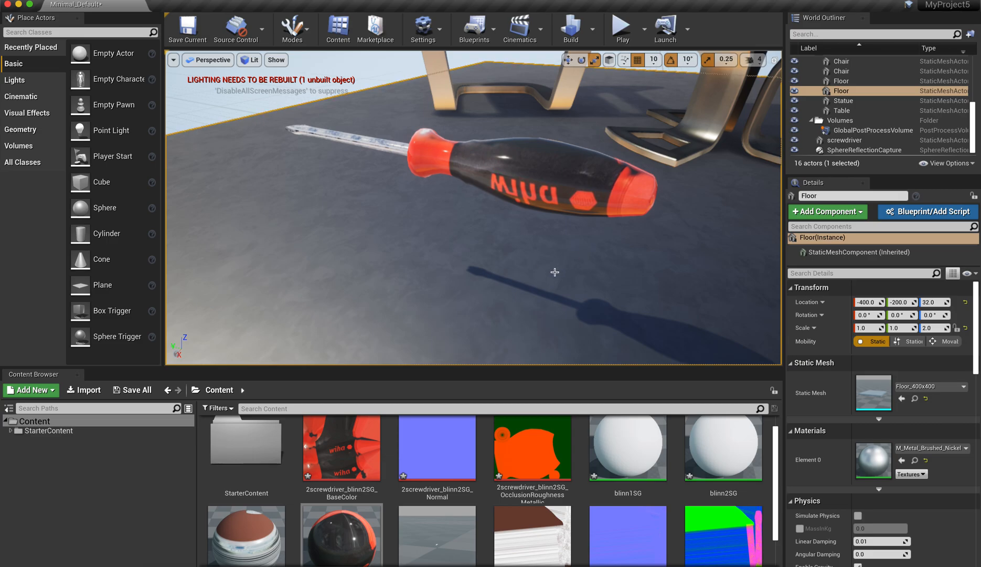
left_click_drag(472, 245, 410, 242, "alt")
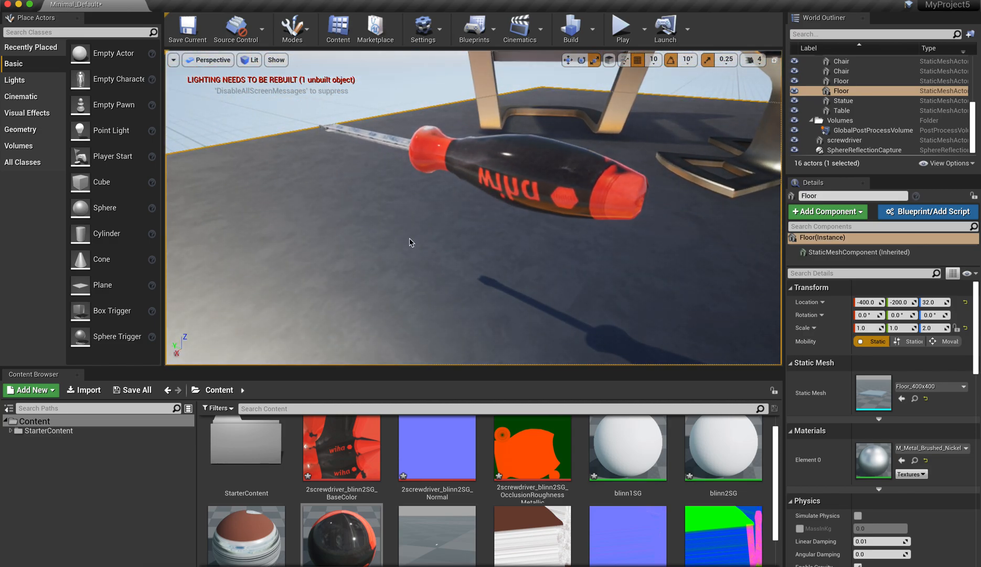